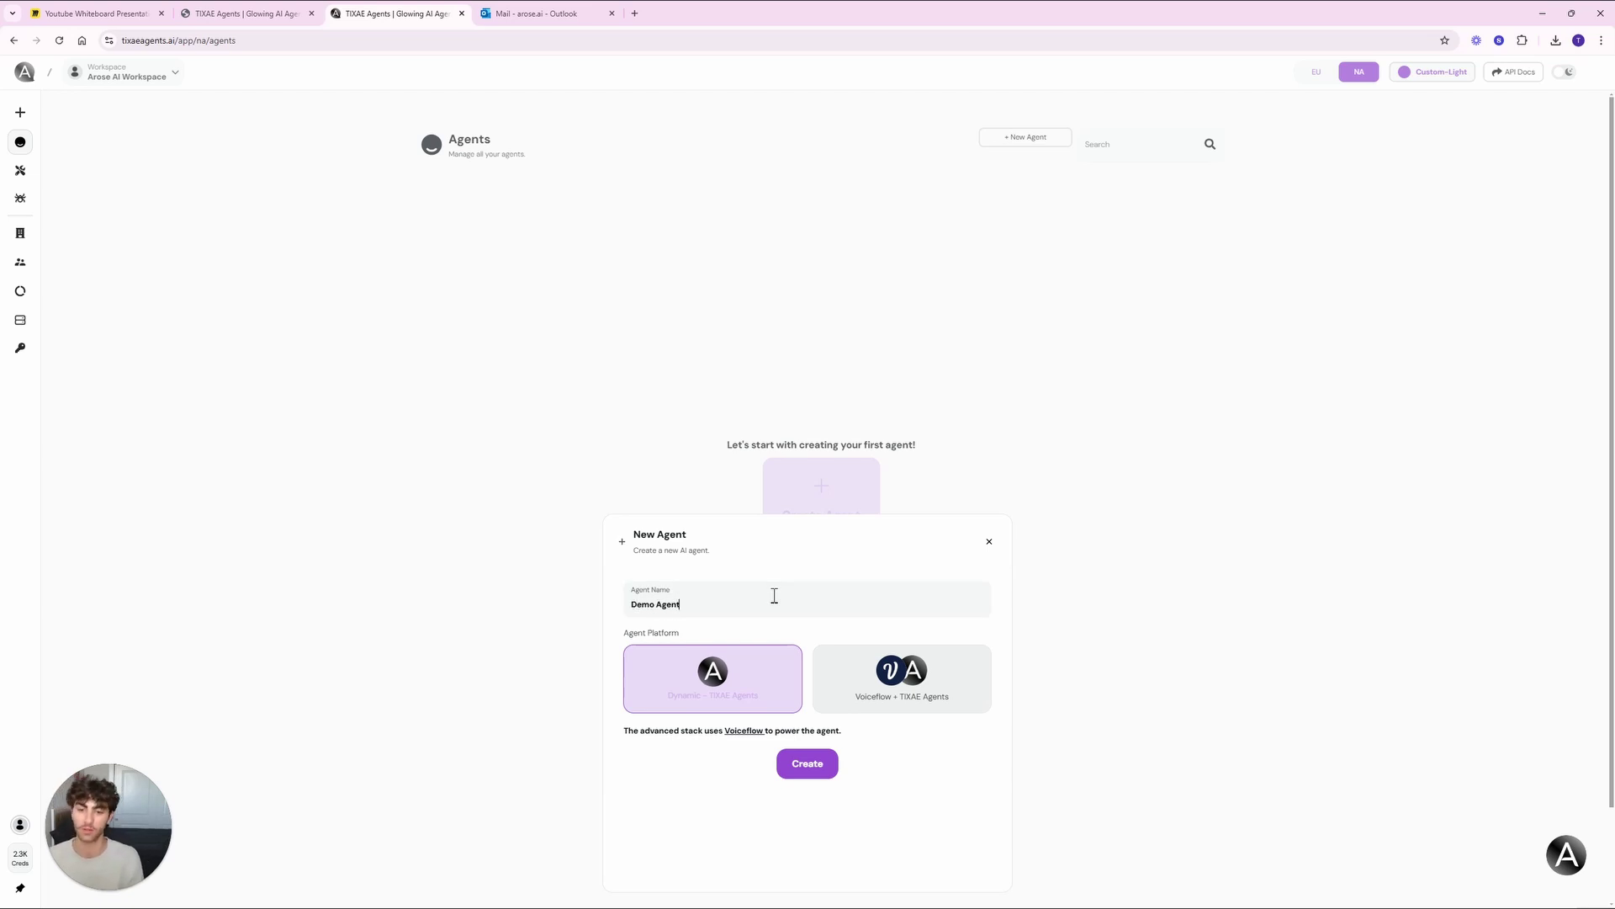
# - Create the agent "Demo Agent" and apply the Purple preset theme to its chat widget
pyautogui.click(835, 772)
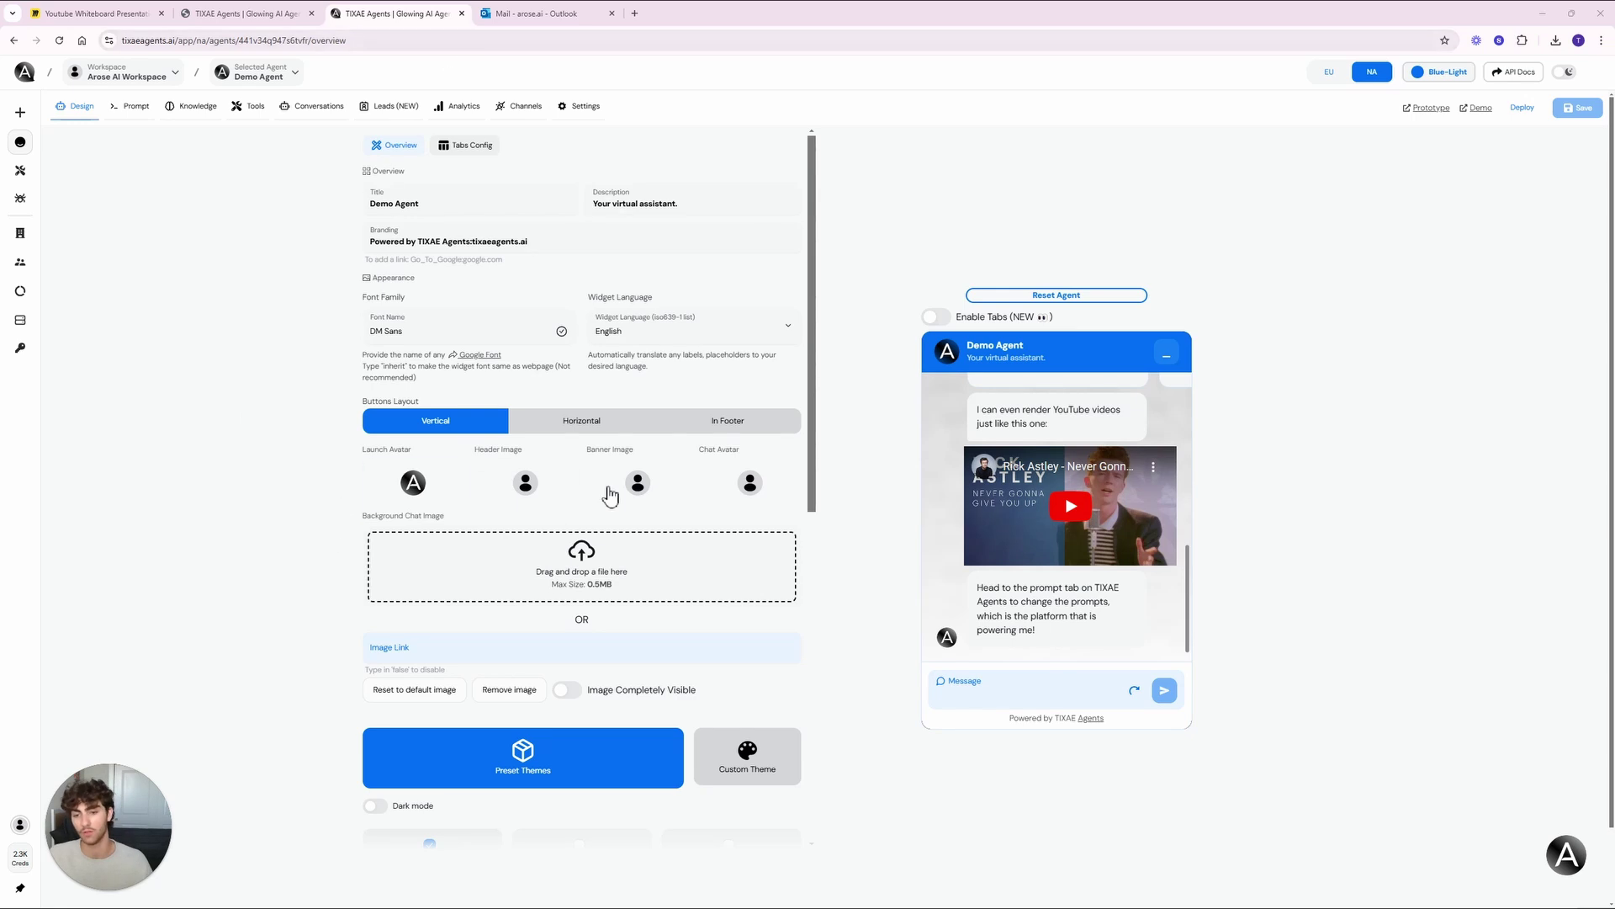
pyautogui.scroll(-5, 611, 488)
pyautogui.scroll(2, 611, 488)
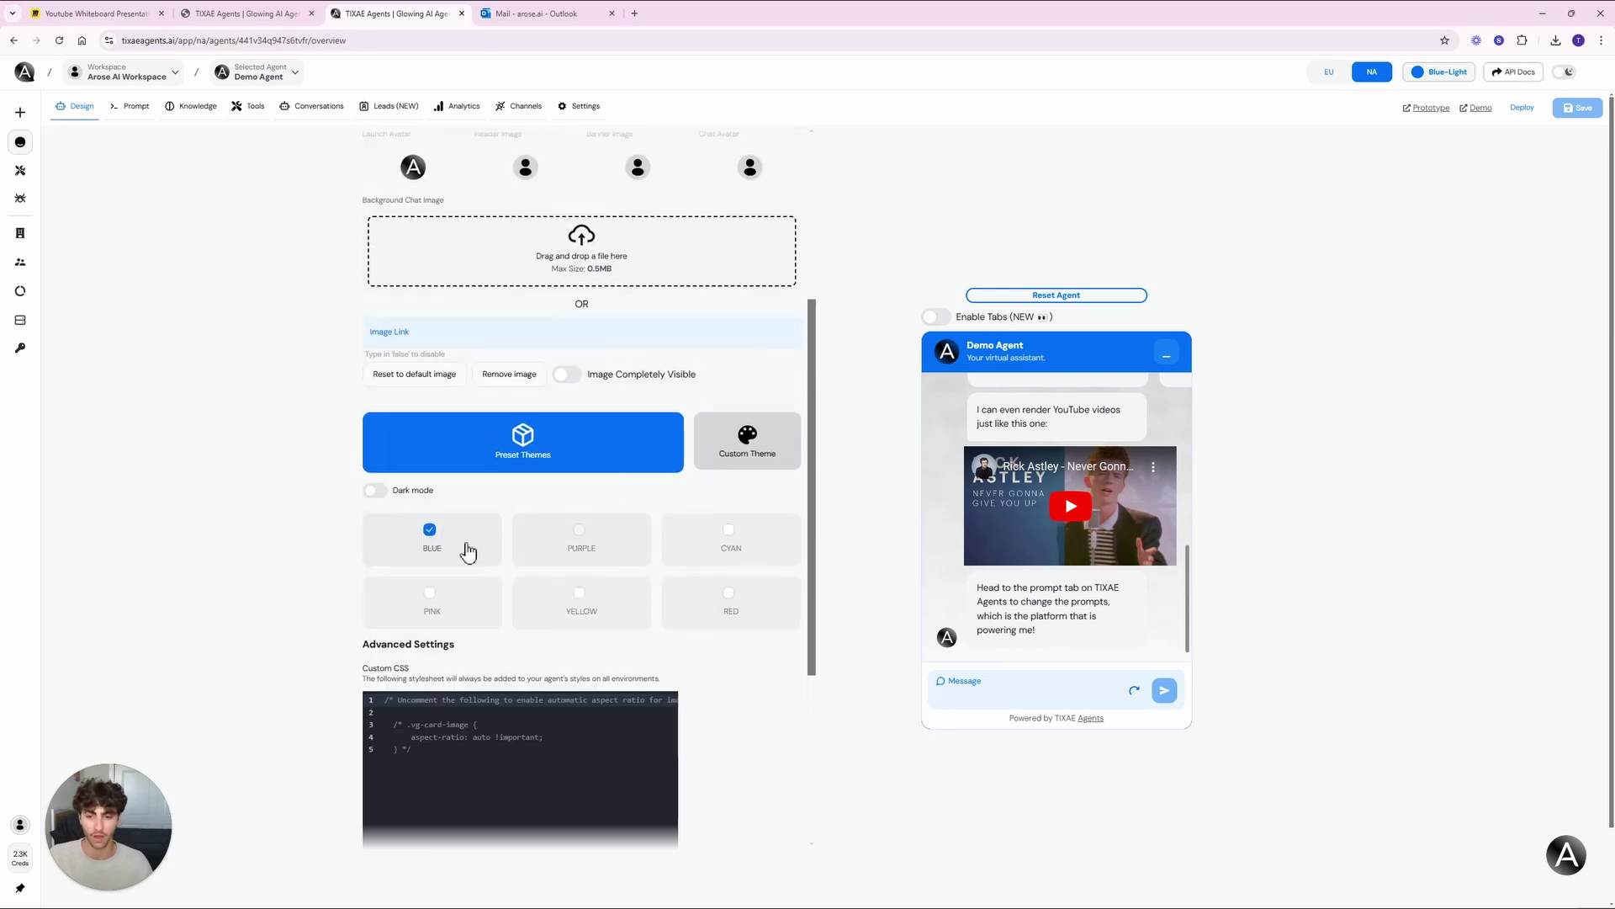
pyautogui.click(559, 547)
pyautogui.scroll(3, 558, 534)
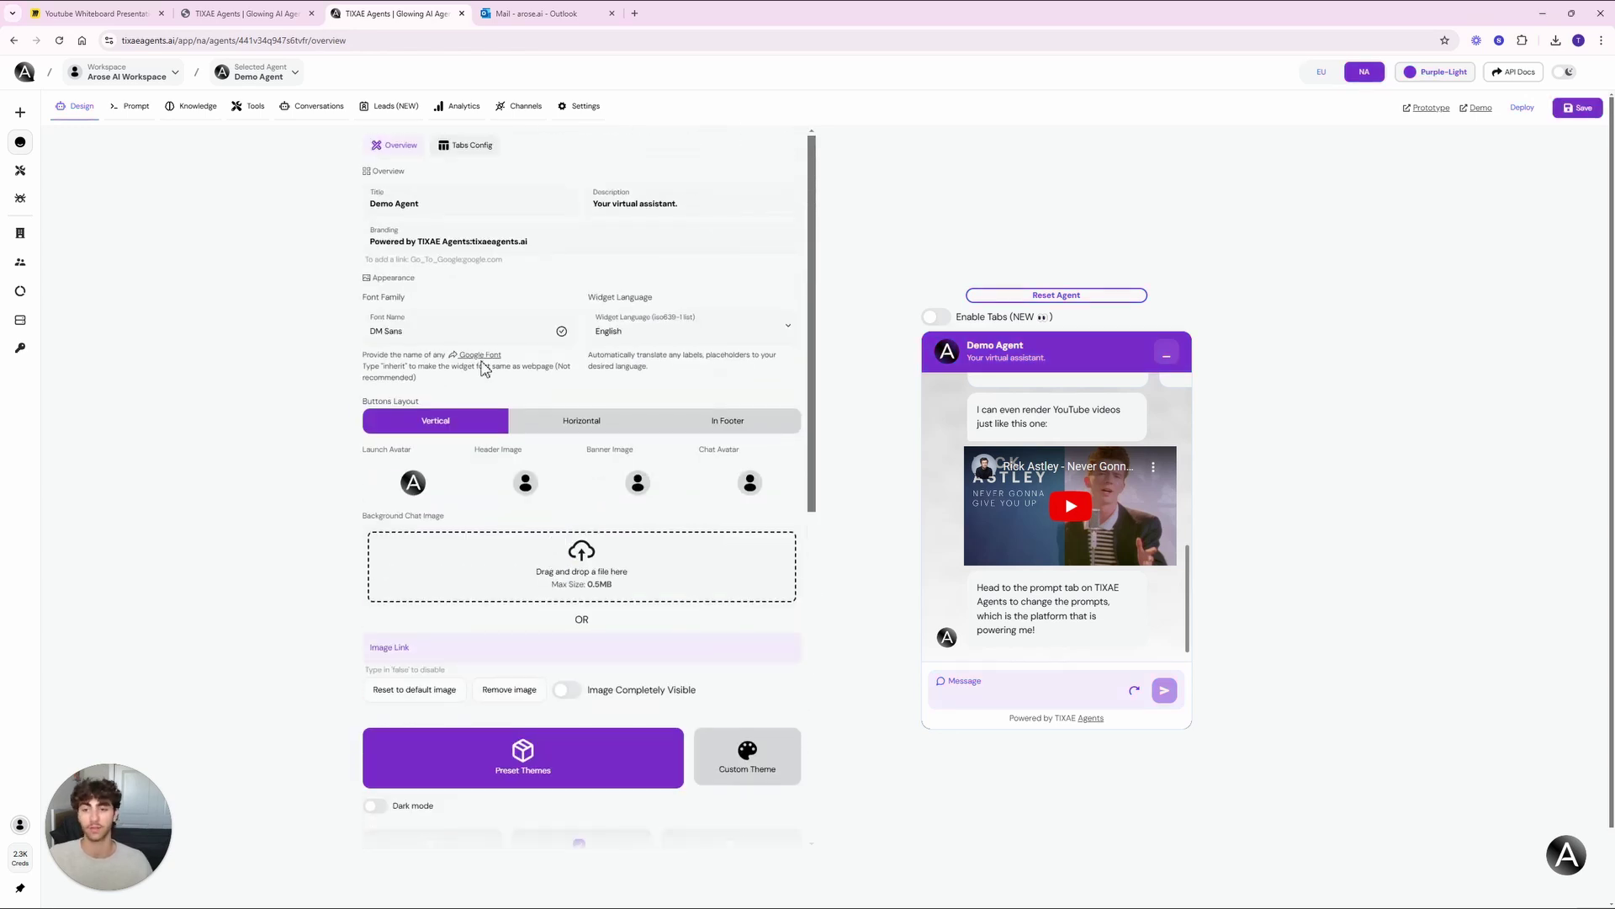
# - Enable interactive tabs for the Demo Agent's web widget in its tabs configuration
pyautogui.click(467, 146)
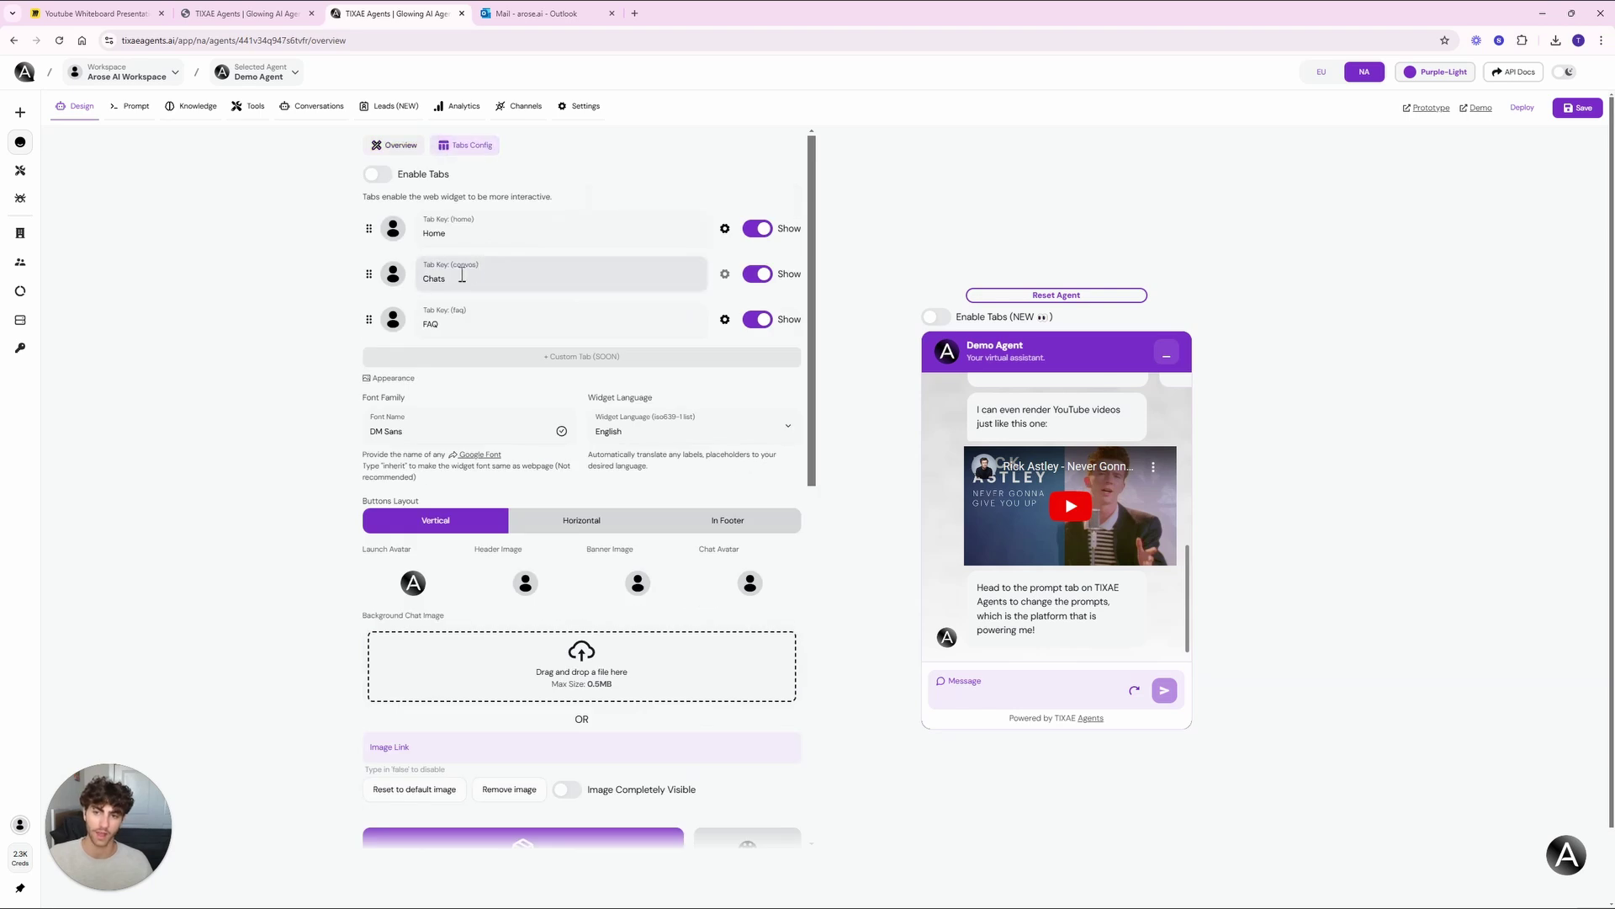
pyautogui.click(377, 174)
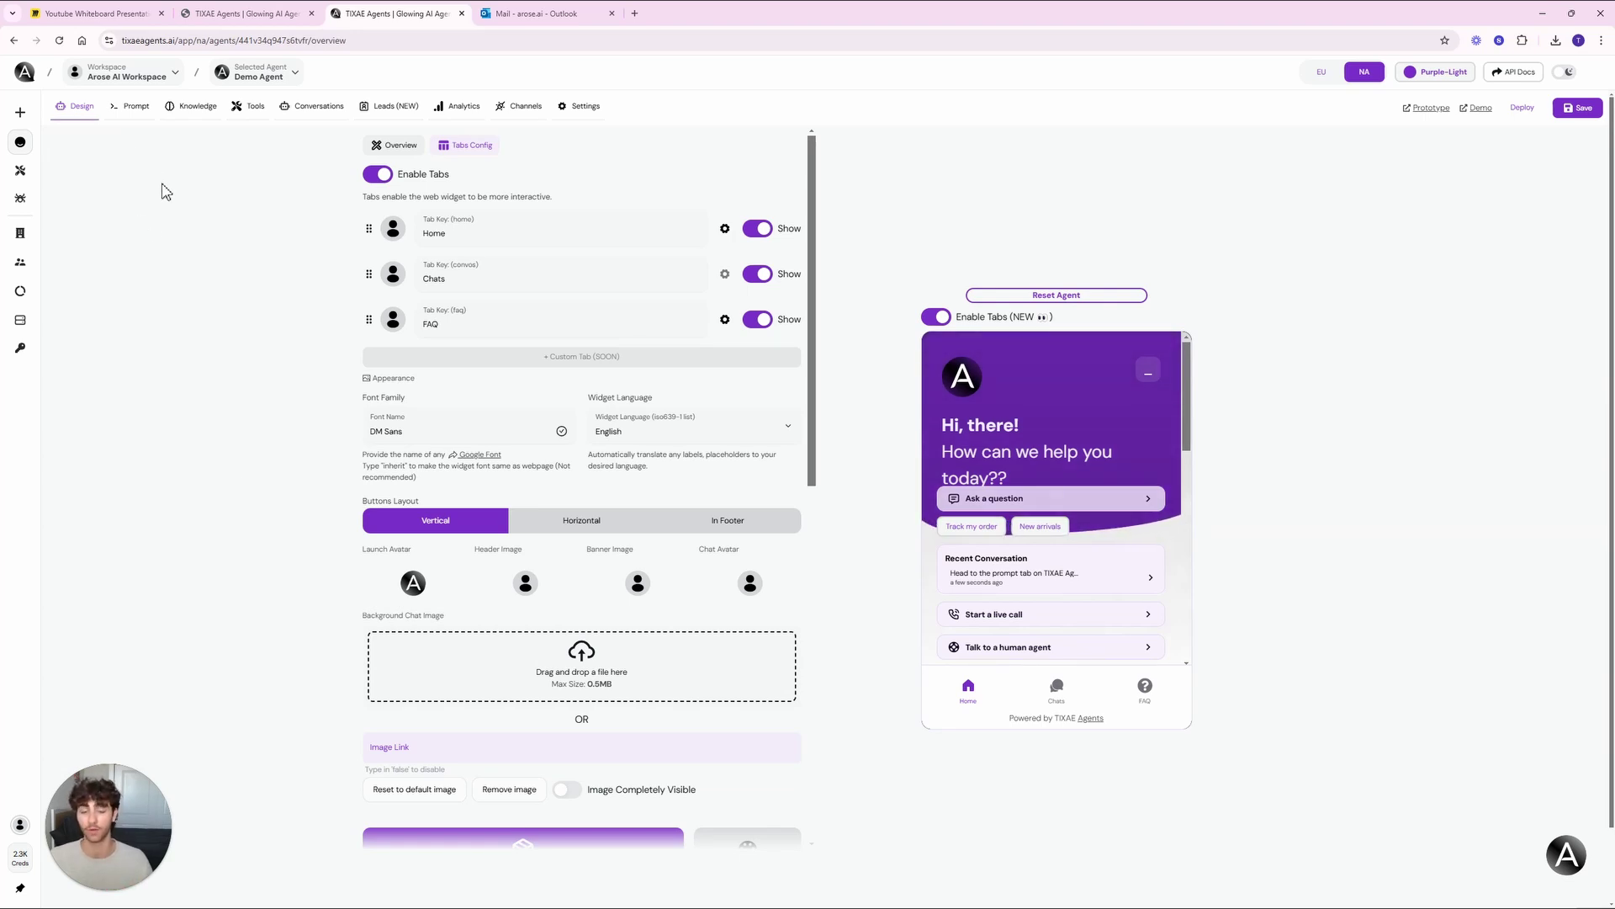
# - Review the Demo Agent's prompt, knowledge base, tools, conversations, analytics and channels pages
pyautogui.click(130, 107)
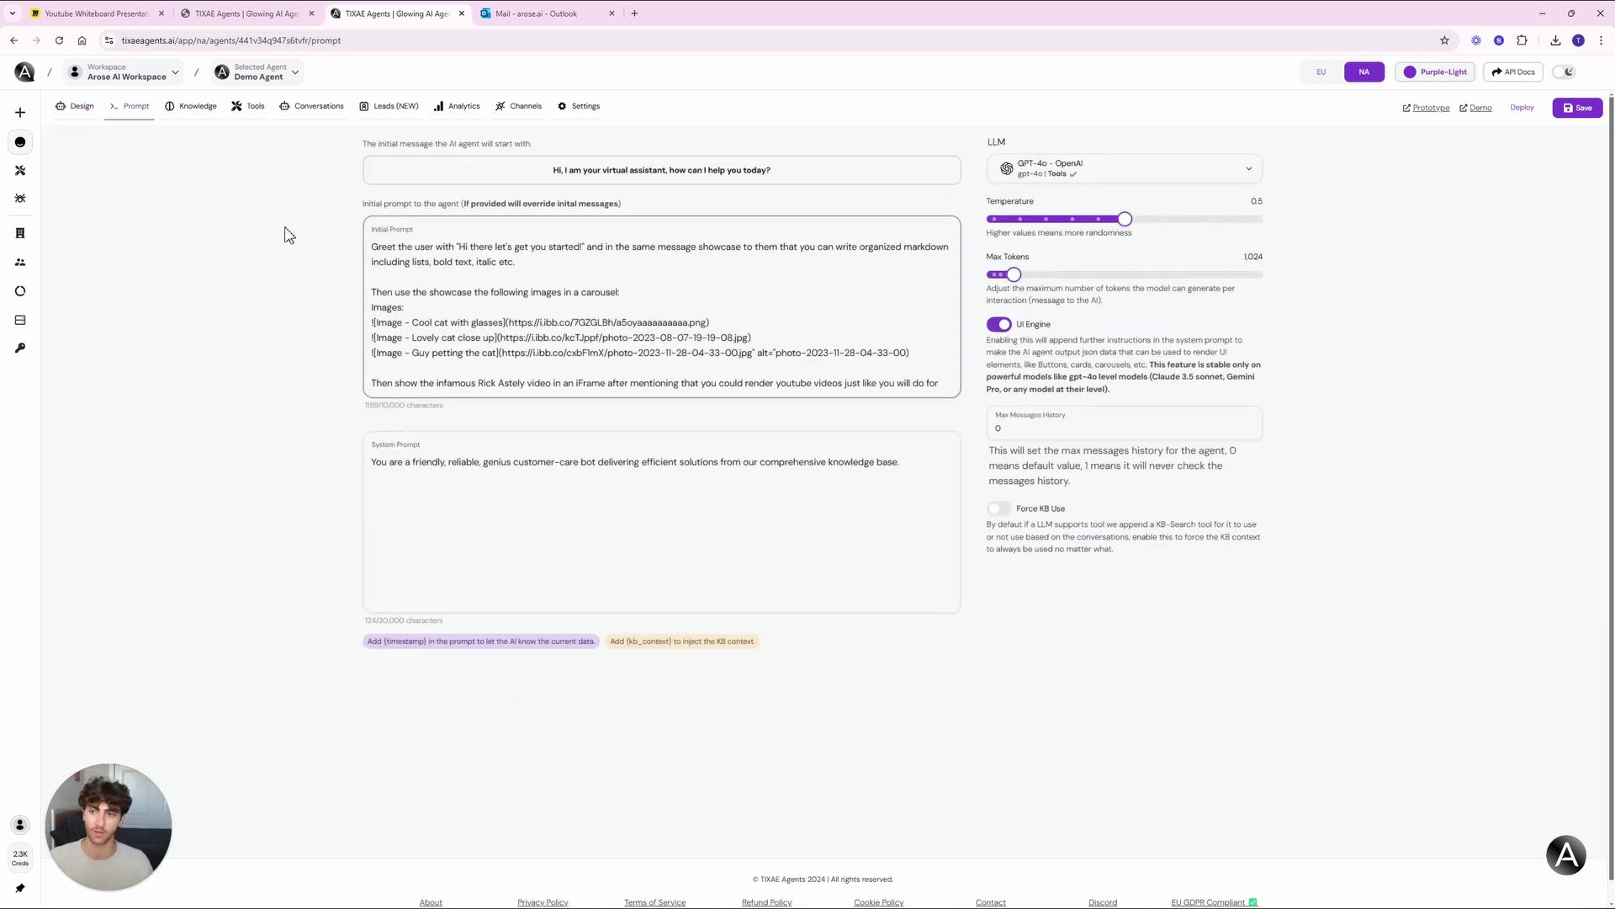
pyautogui.click(193, 107)
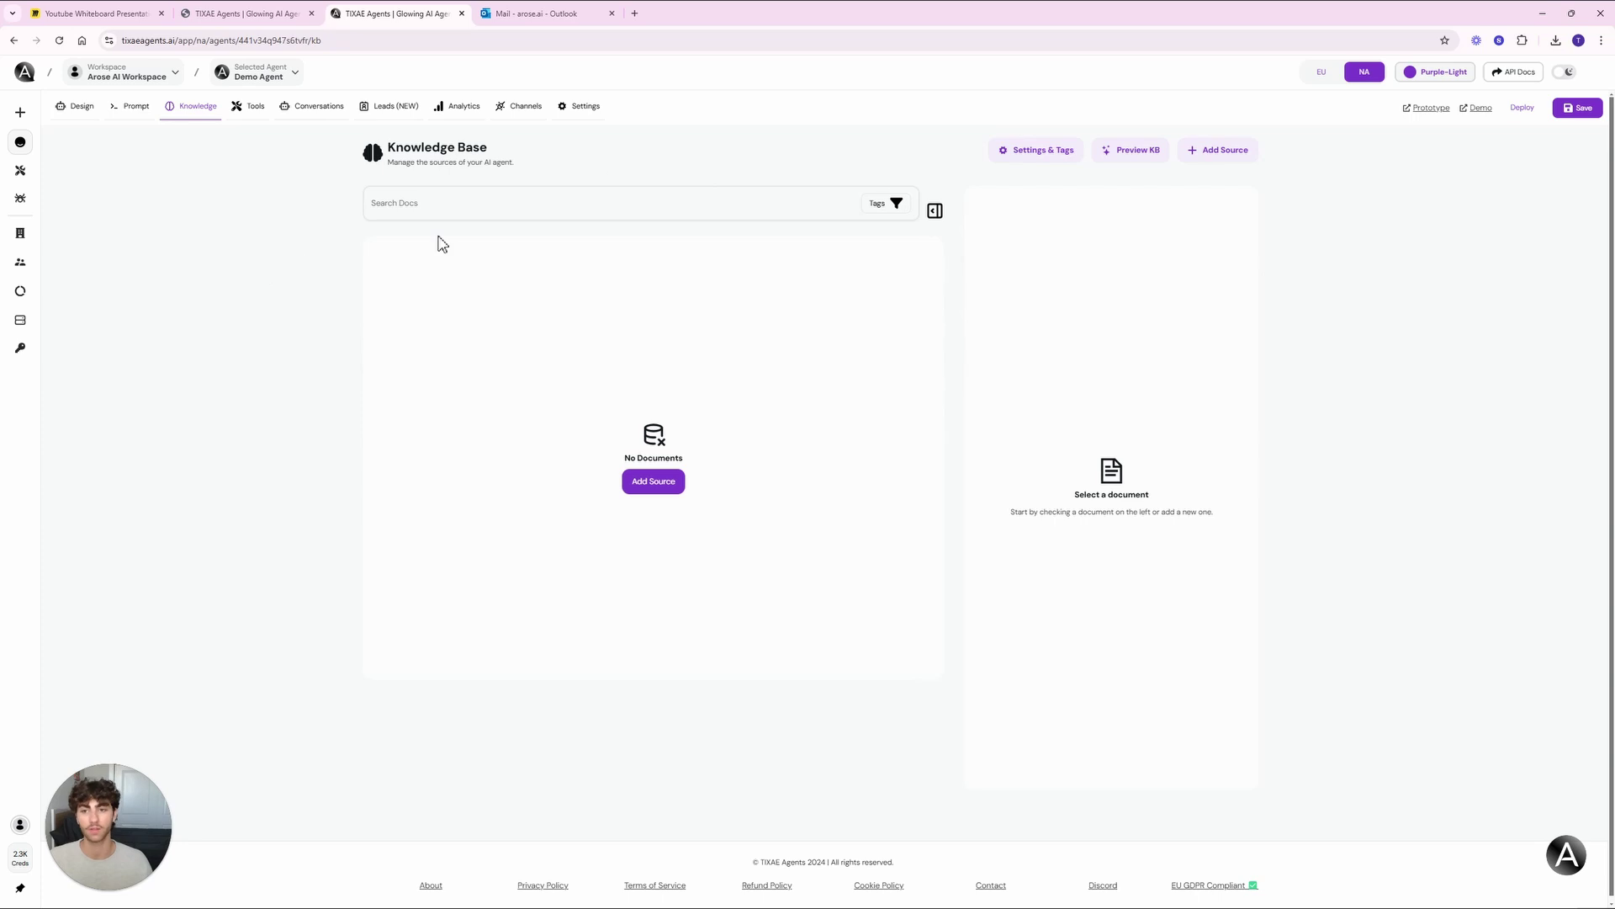
pyautogui.click(1209, 155)
pyautogui.click(999, 111)
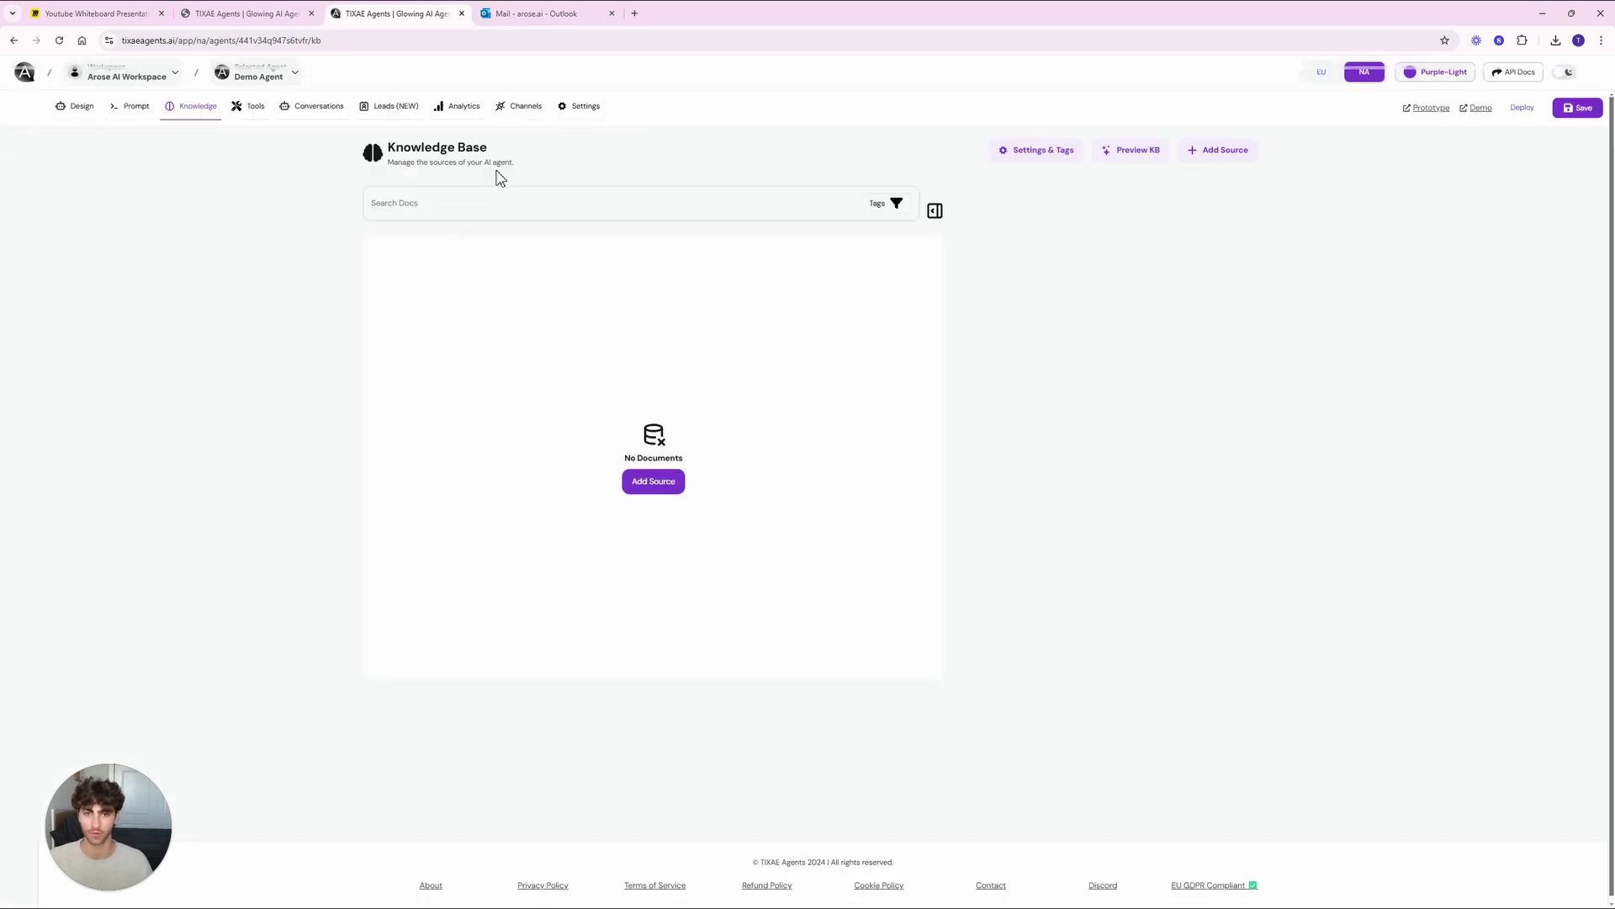
pyautogui.moveTo(70, 210)
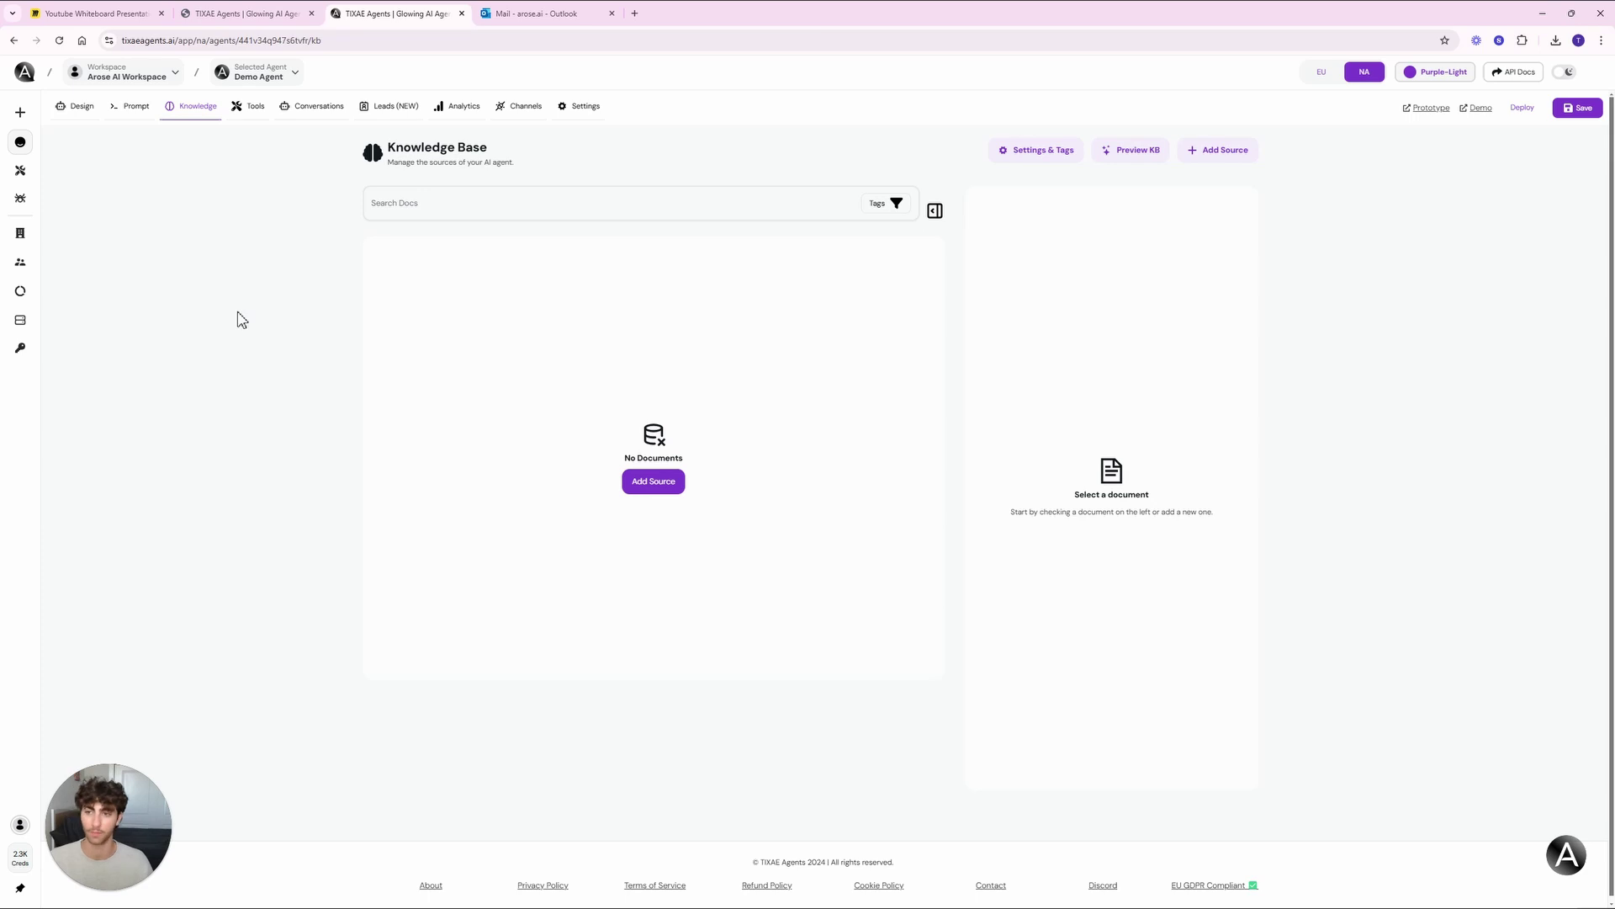
pyautogui.click(245, 106)
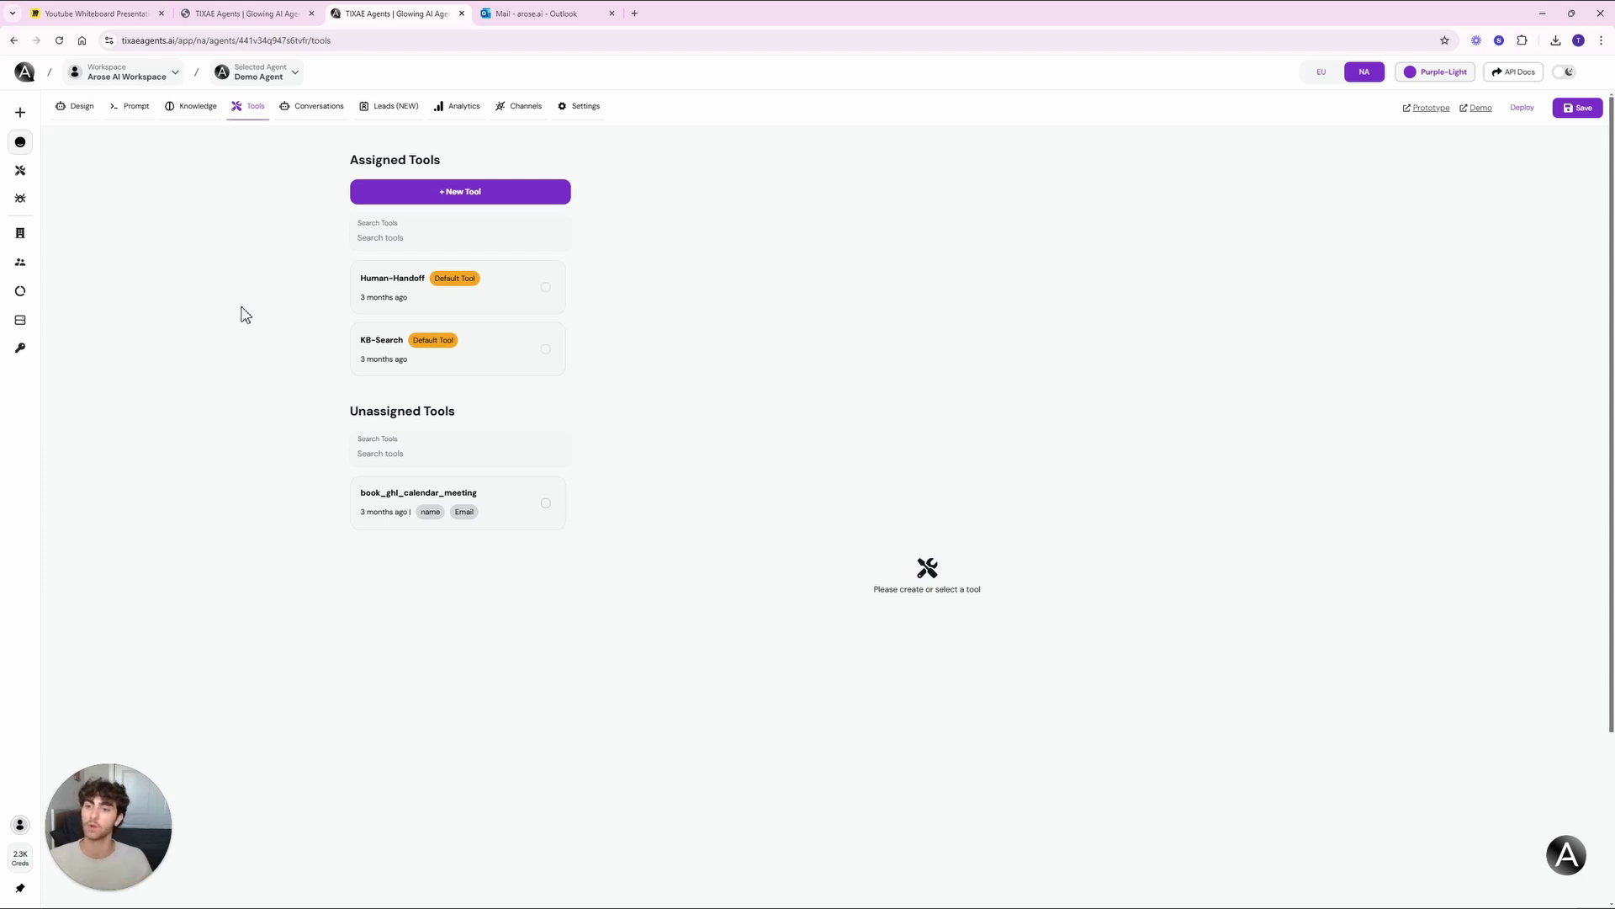
pyautogui.click(321, 112)
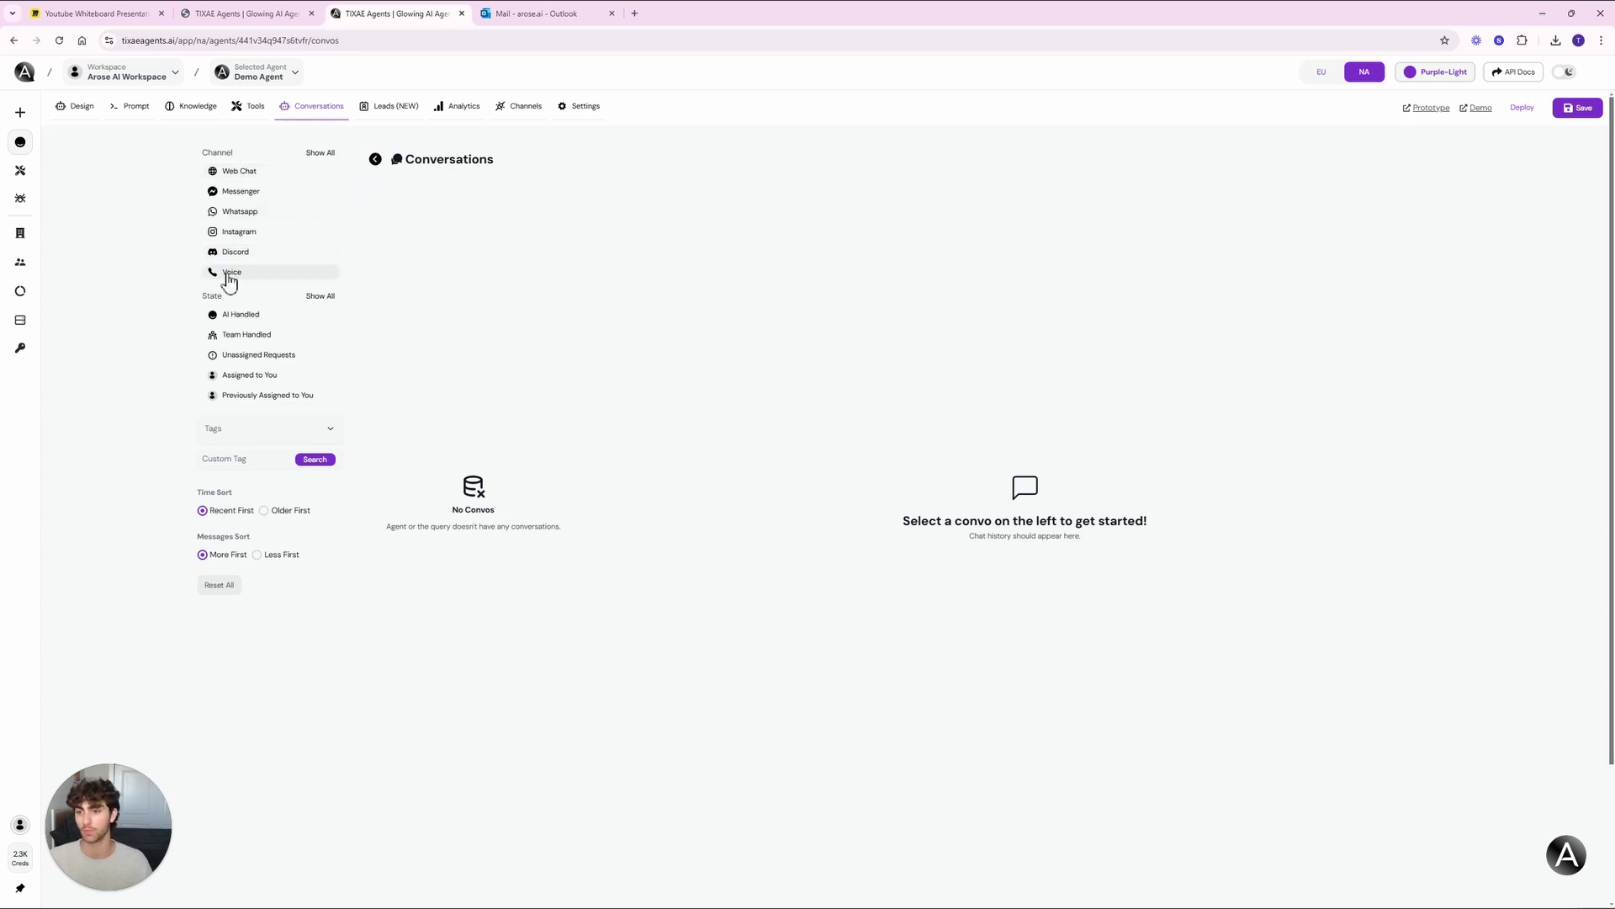
pyautogui.click(389, 118)
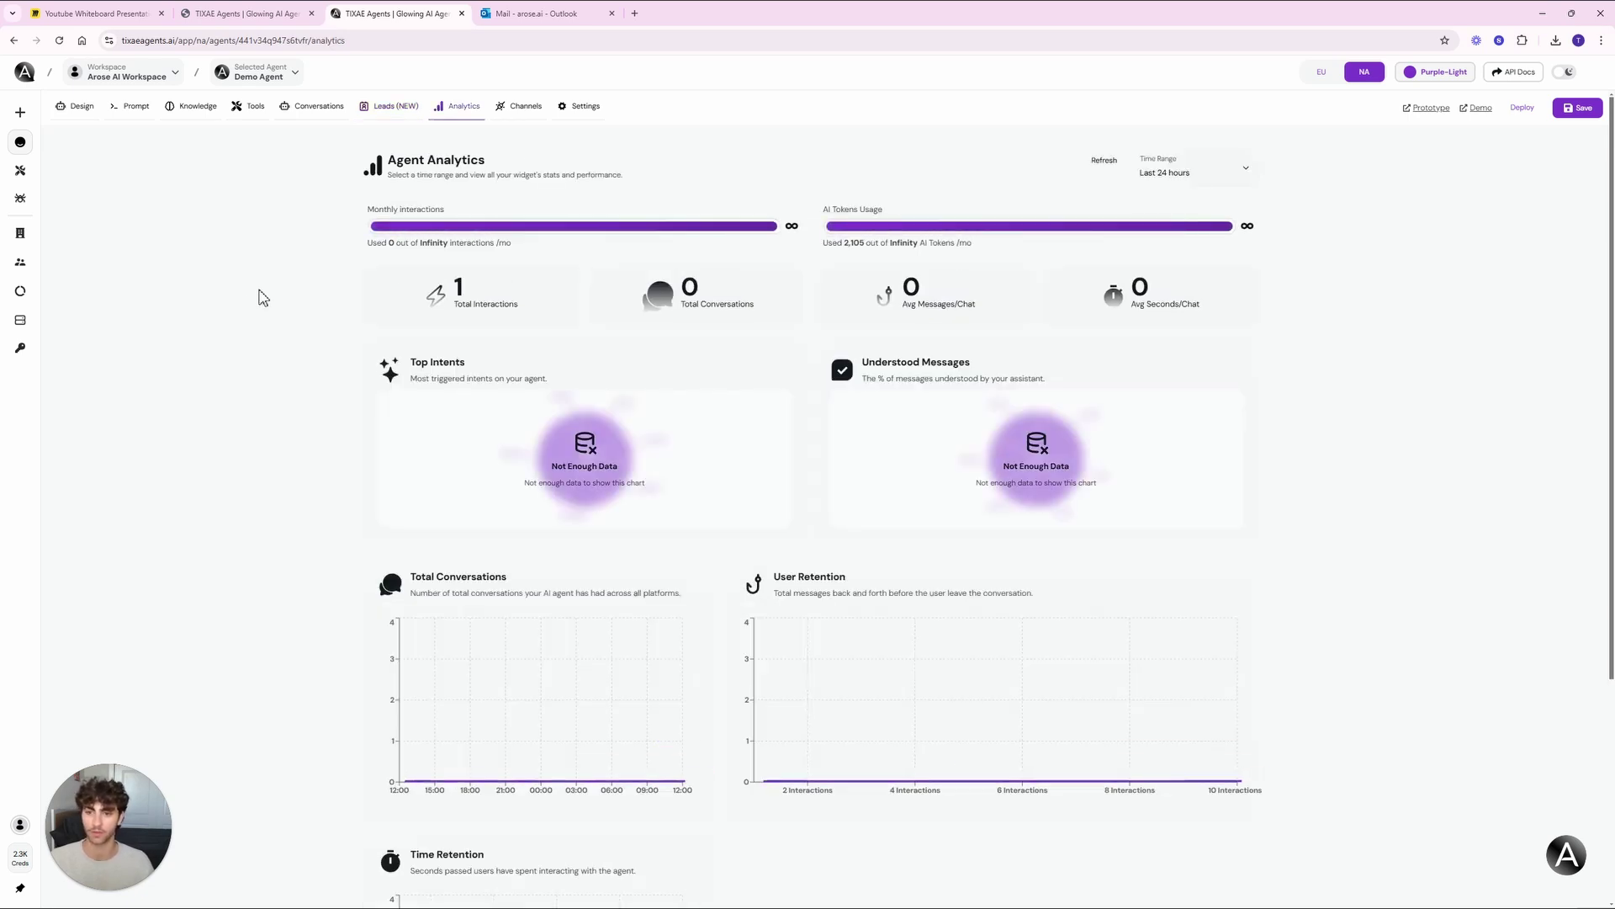
pyautogui.click(512, 114)
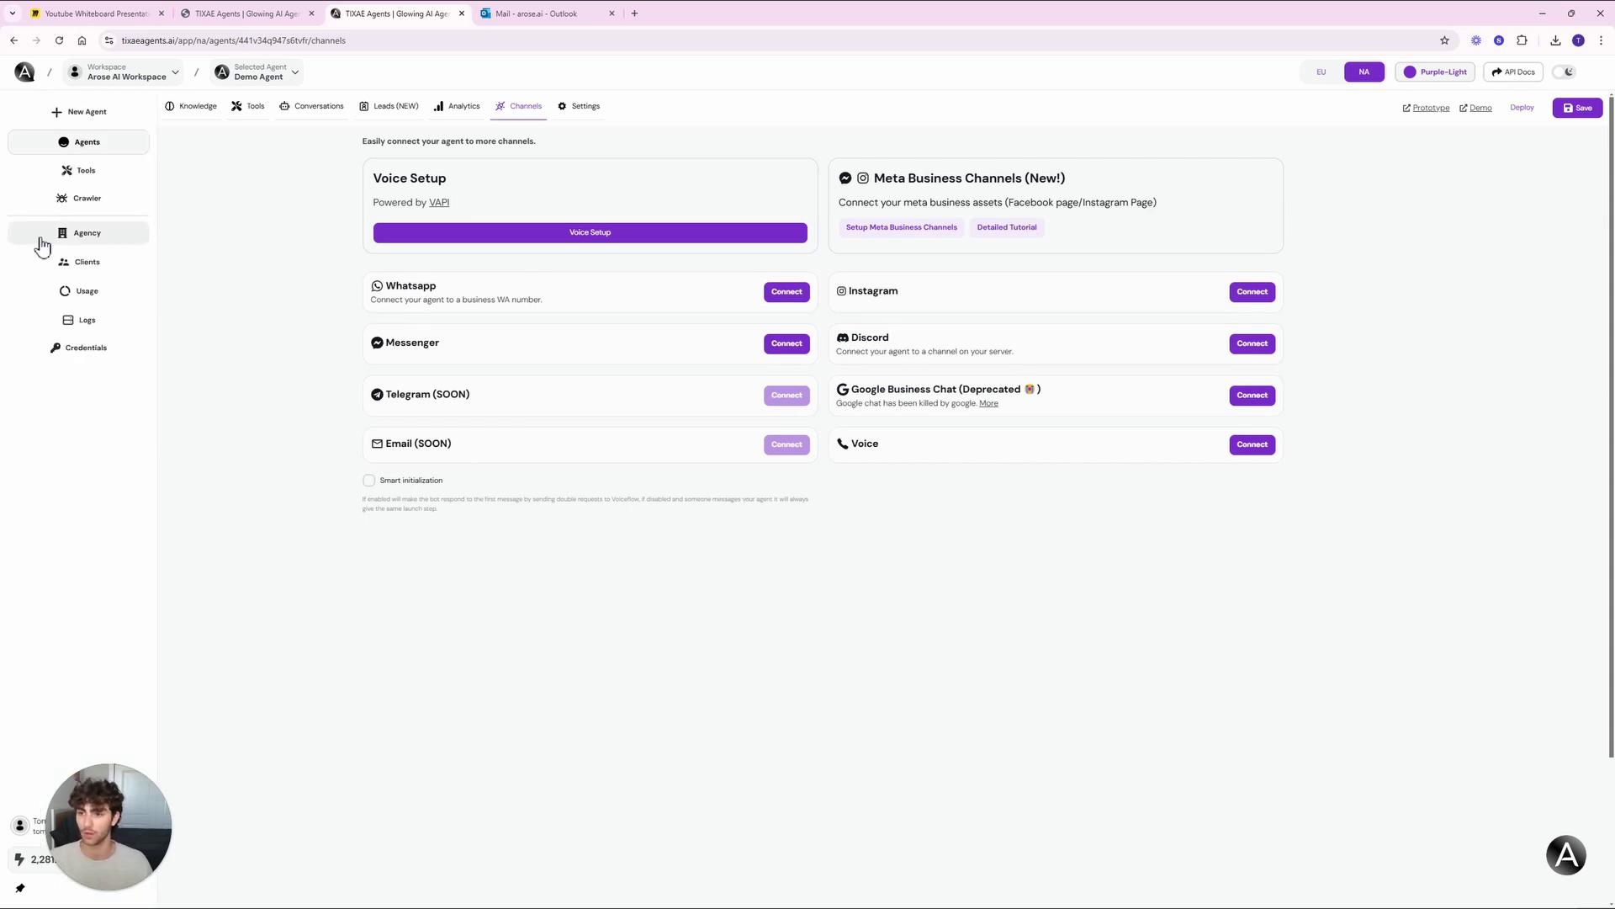
# - Review the agency's overview branding, domain and email settings
pyautogui.click(41, 240)
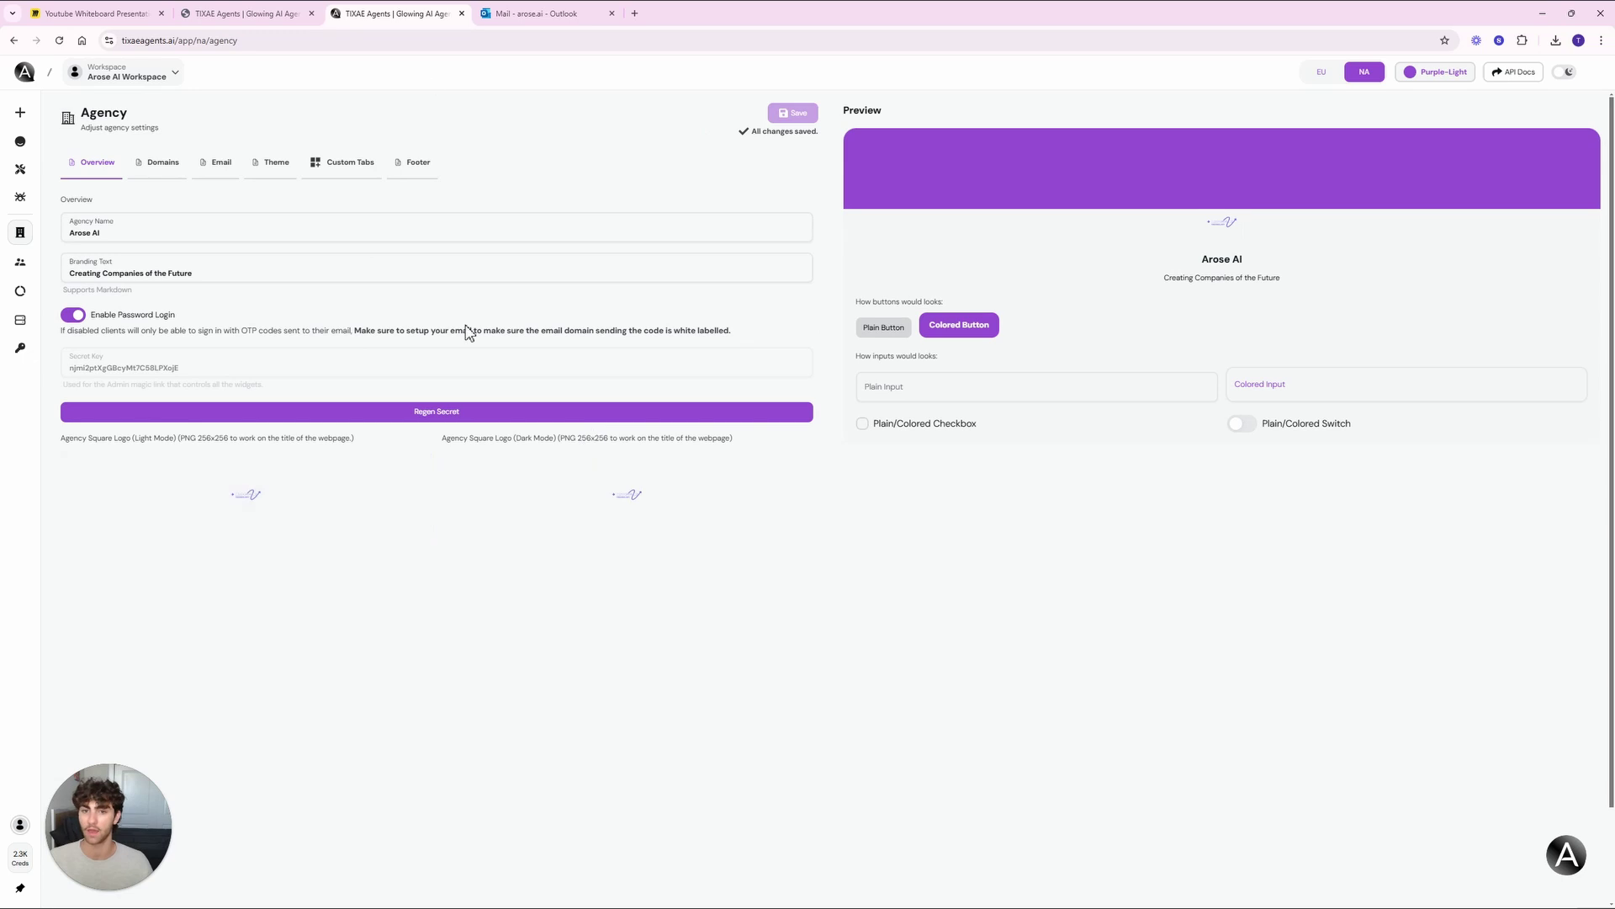
pyautogui.tripleClick(90, 232)
pyautogui.tripleClick(178, 273)
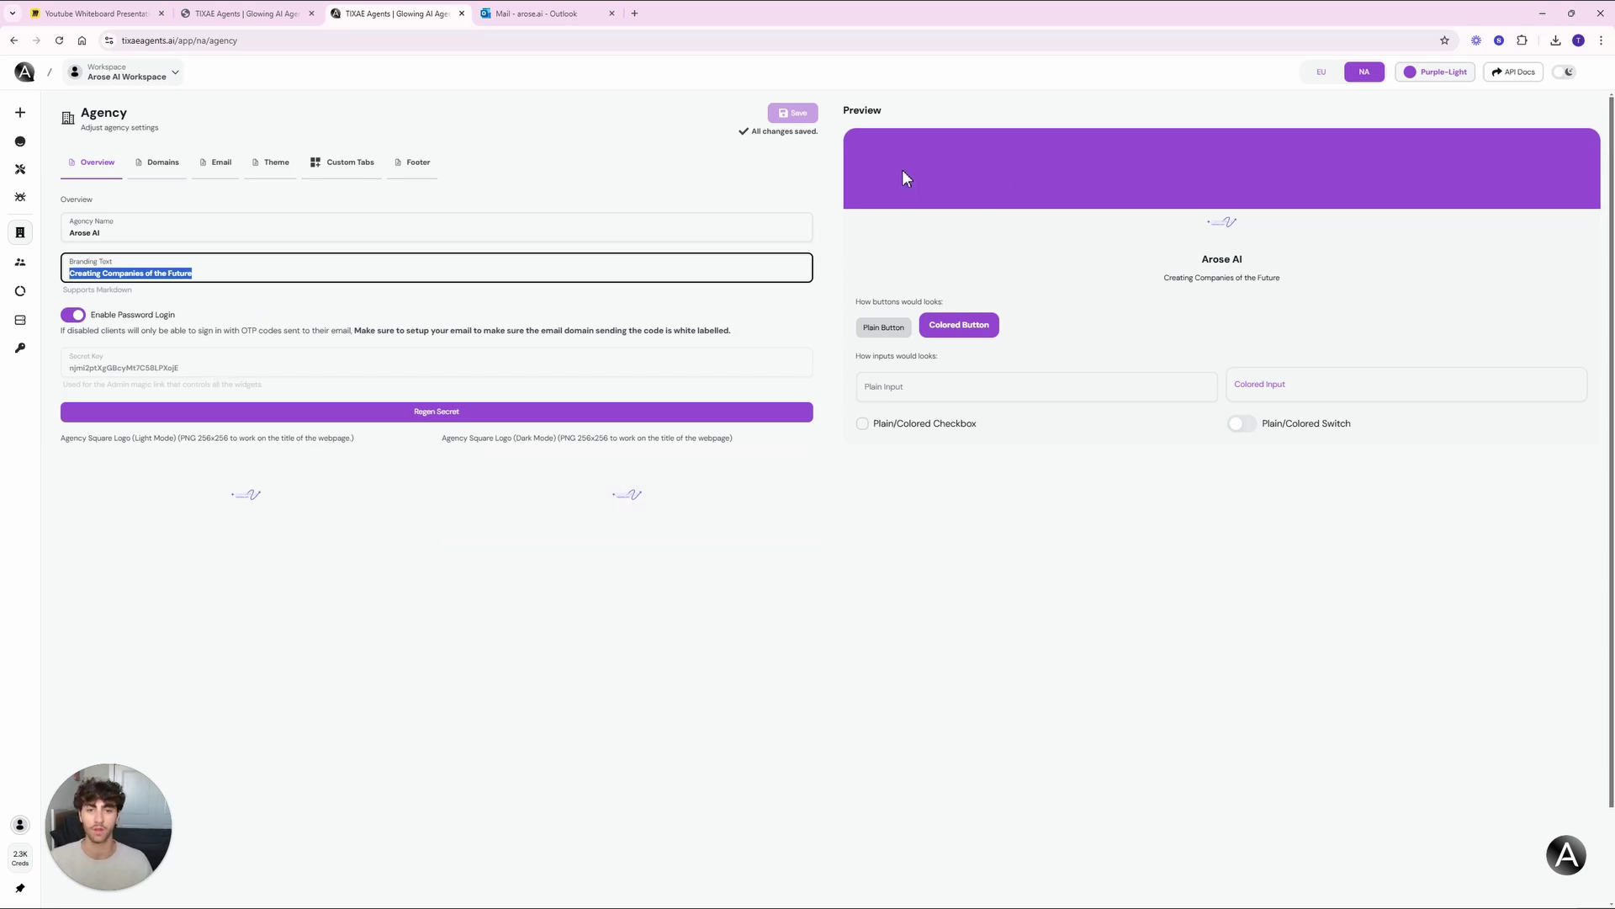
pyautogui.click(163, 162)
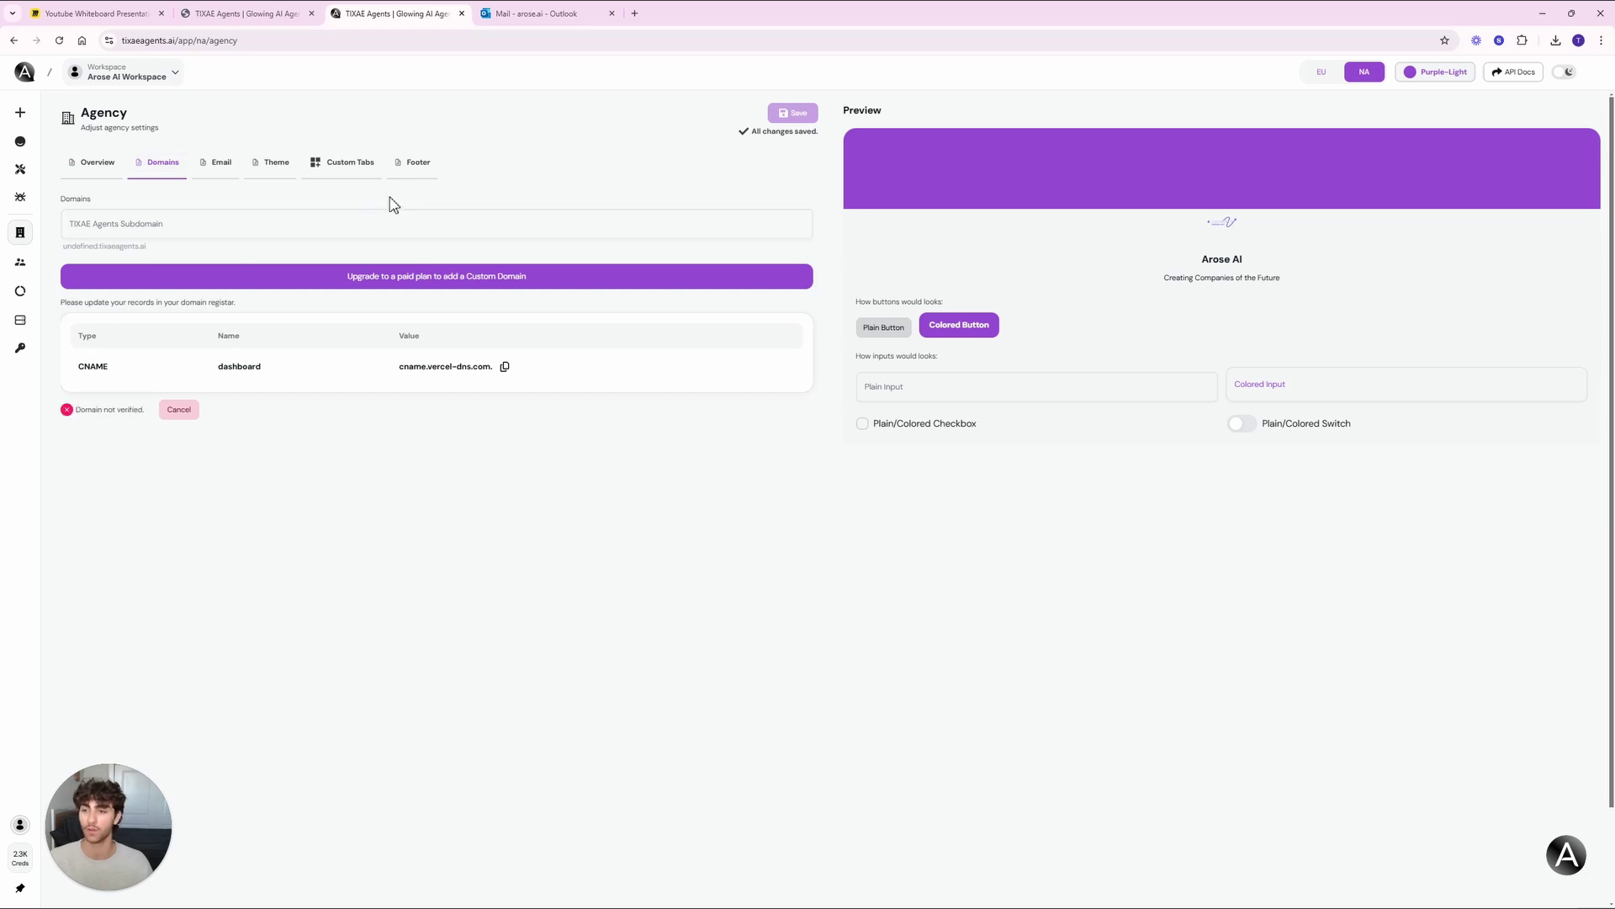
pyautogui.click(221, 162)
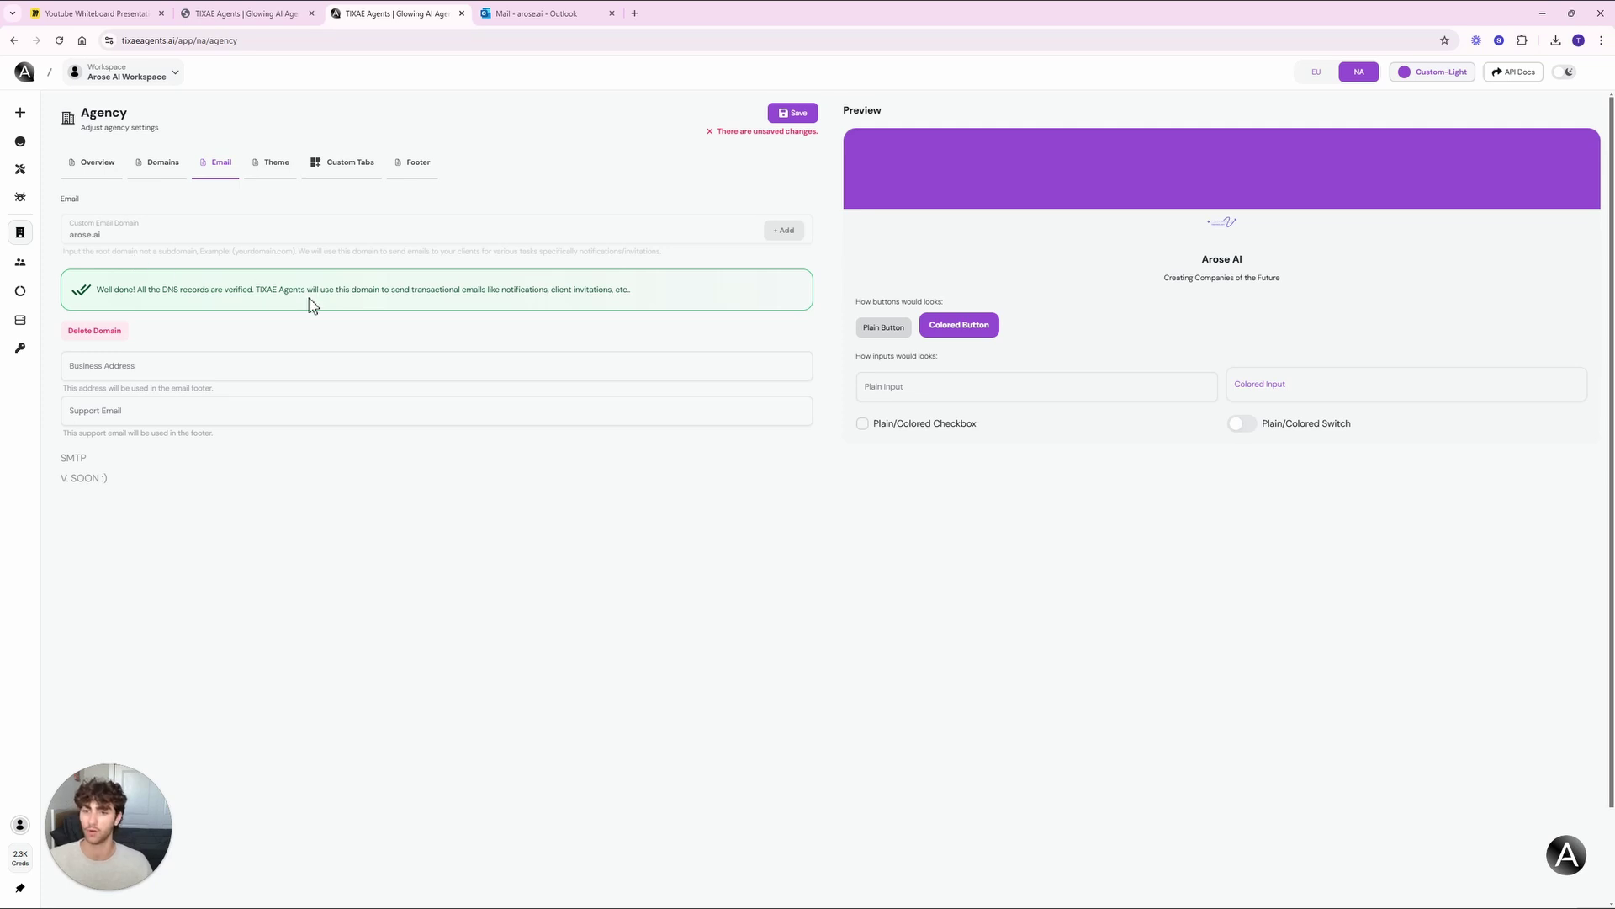
pyautogui.moveTo(309, 298); pyautogui.dragTo(628, 300)
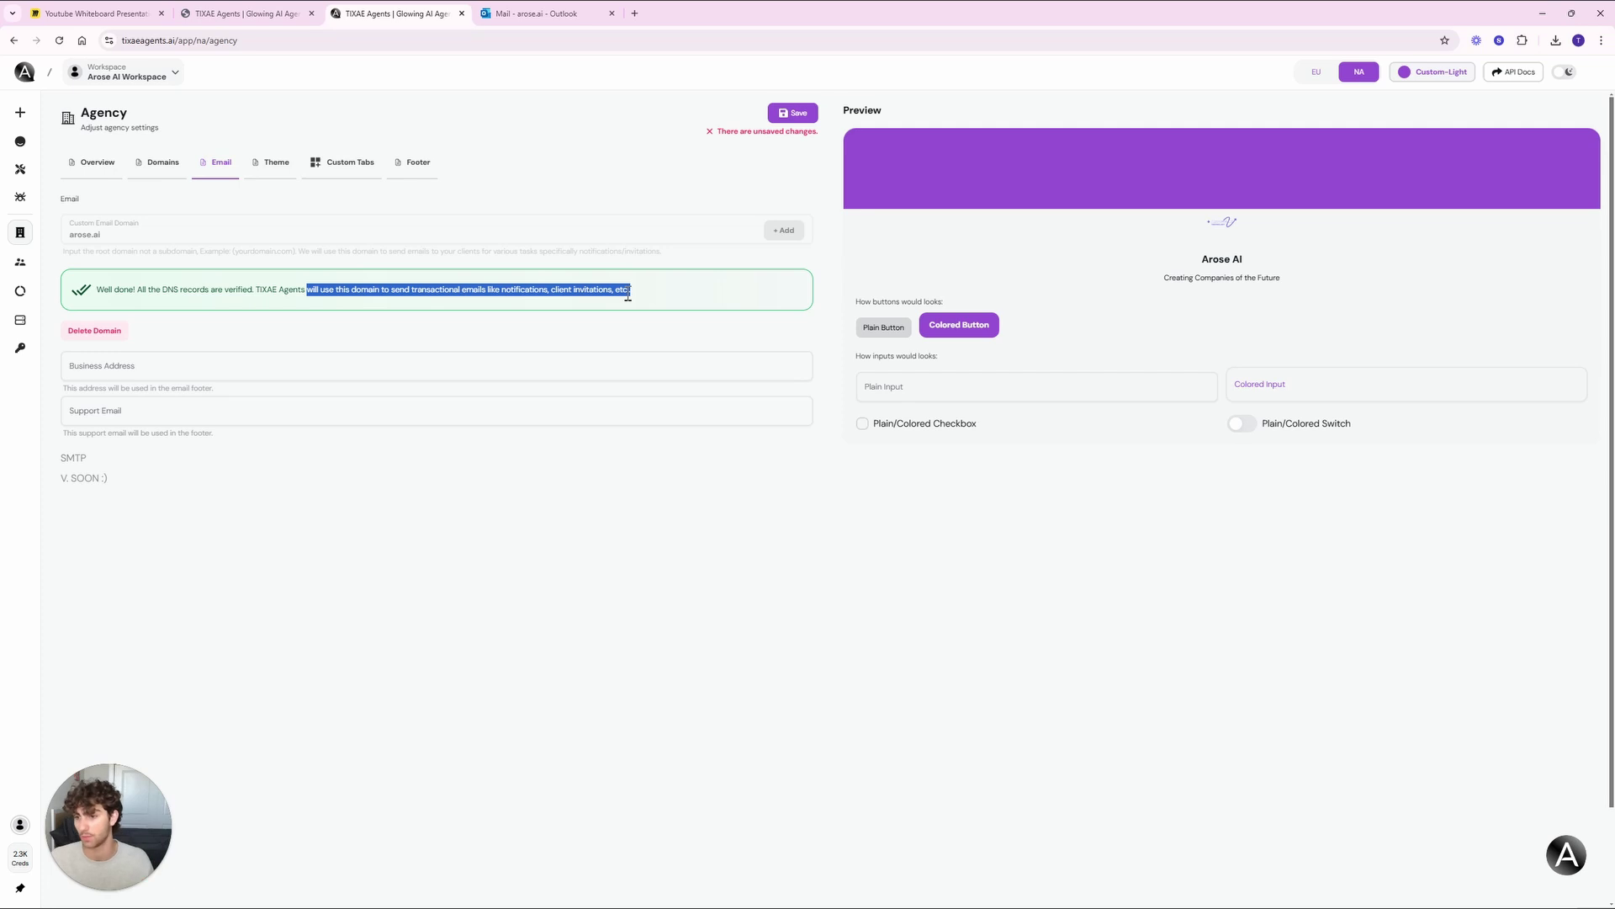
# - Examine the agency's theme and custom tabs settings, previewing dark mode and returning to light mode
pyautogui.click(269, 165)
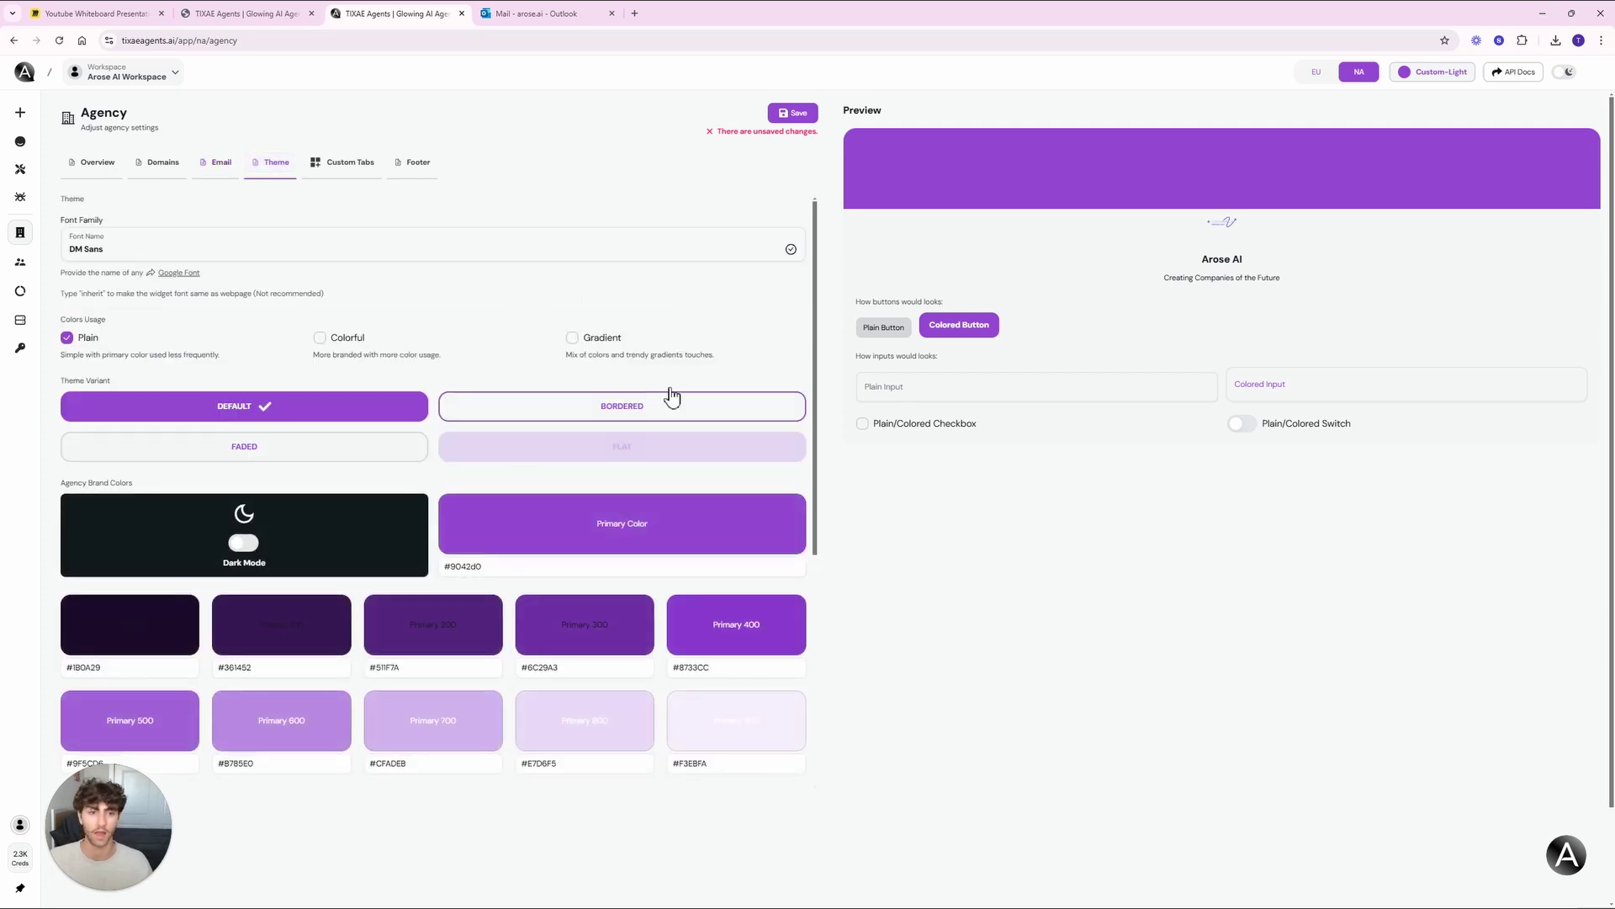
pyautogui.scroll(-4, 426, 437)
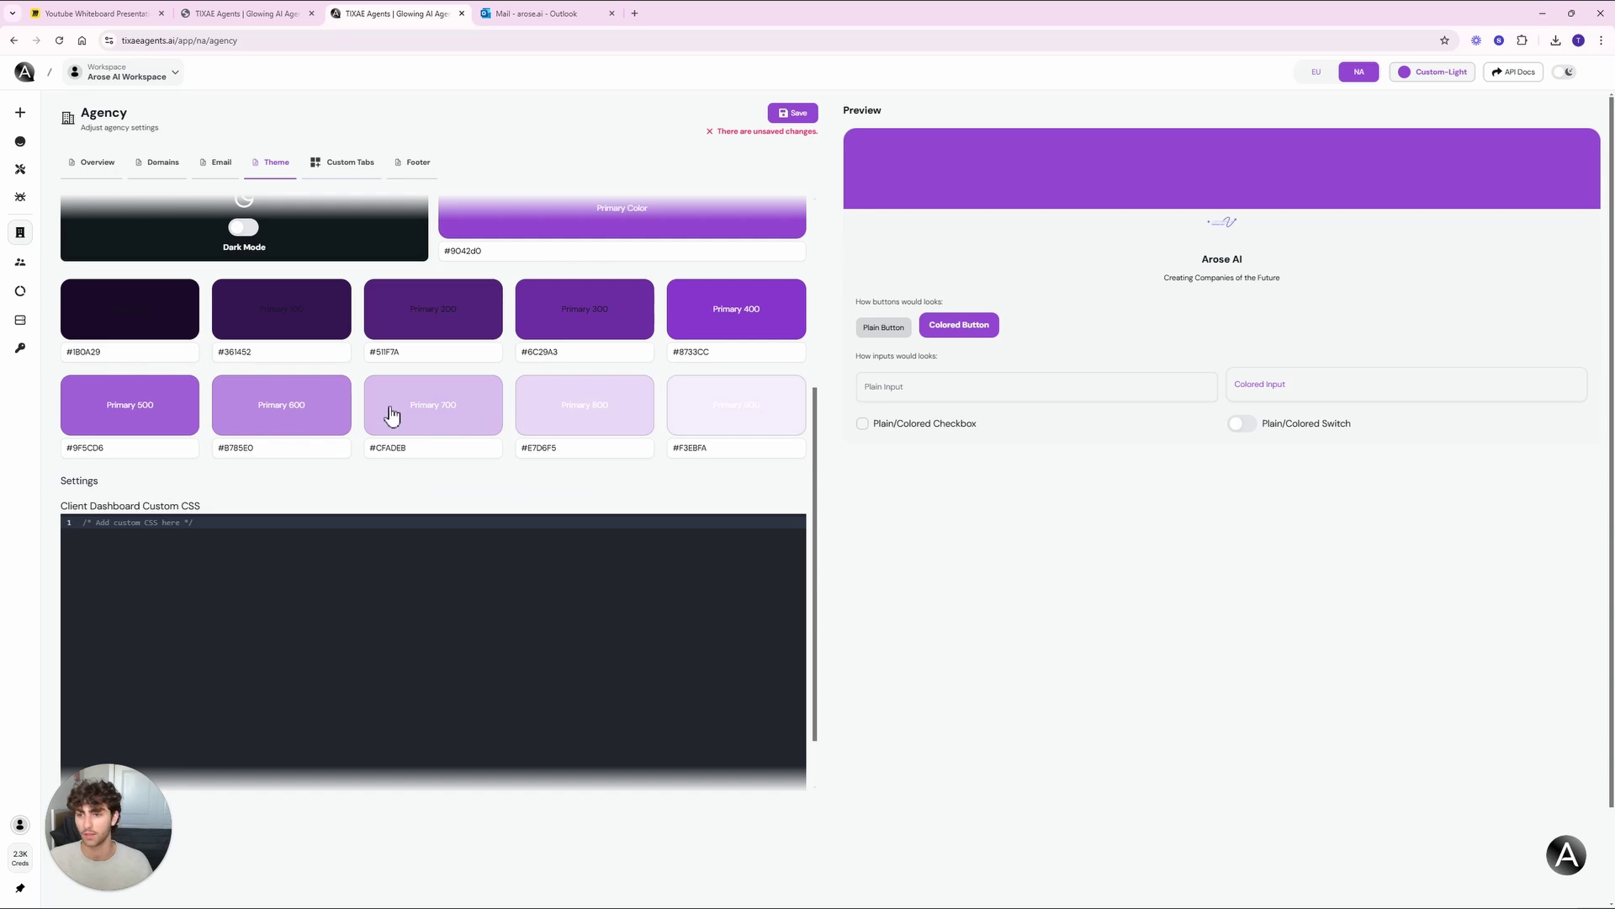
pyautogui.scroll(3, 389, 412)
pyautogui.click(309, 494)
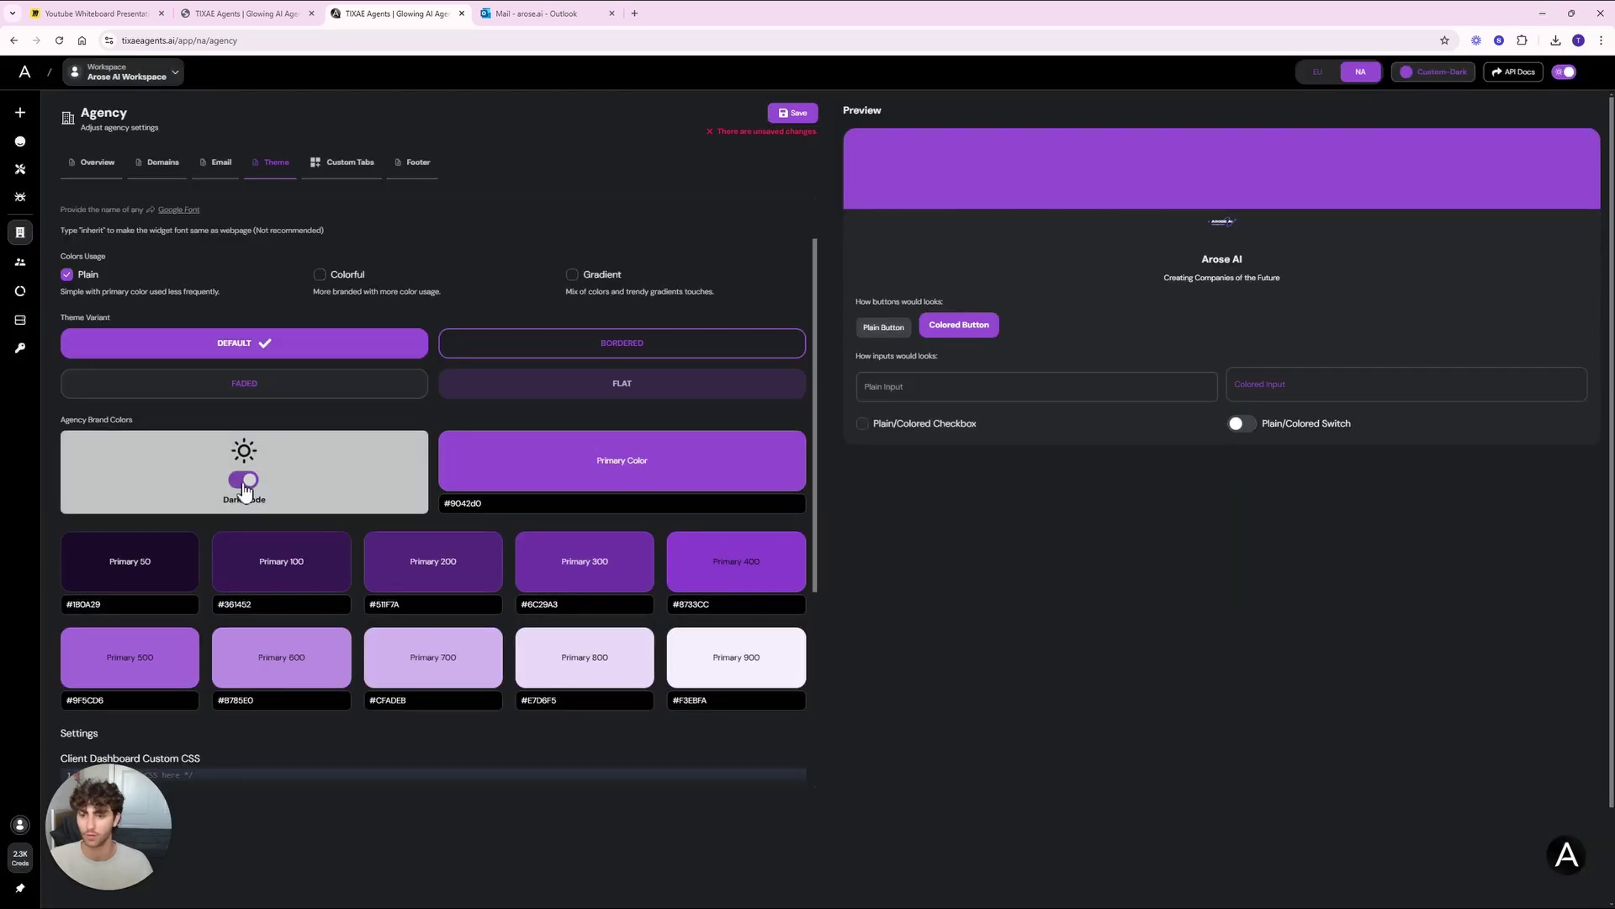
pyautogui.click(245, 482)
pyautogui.scroll(1, 429, 353)
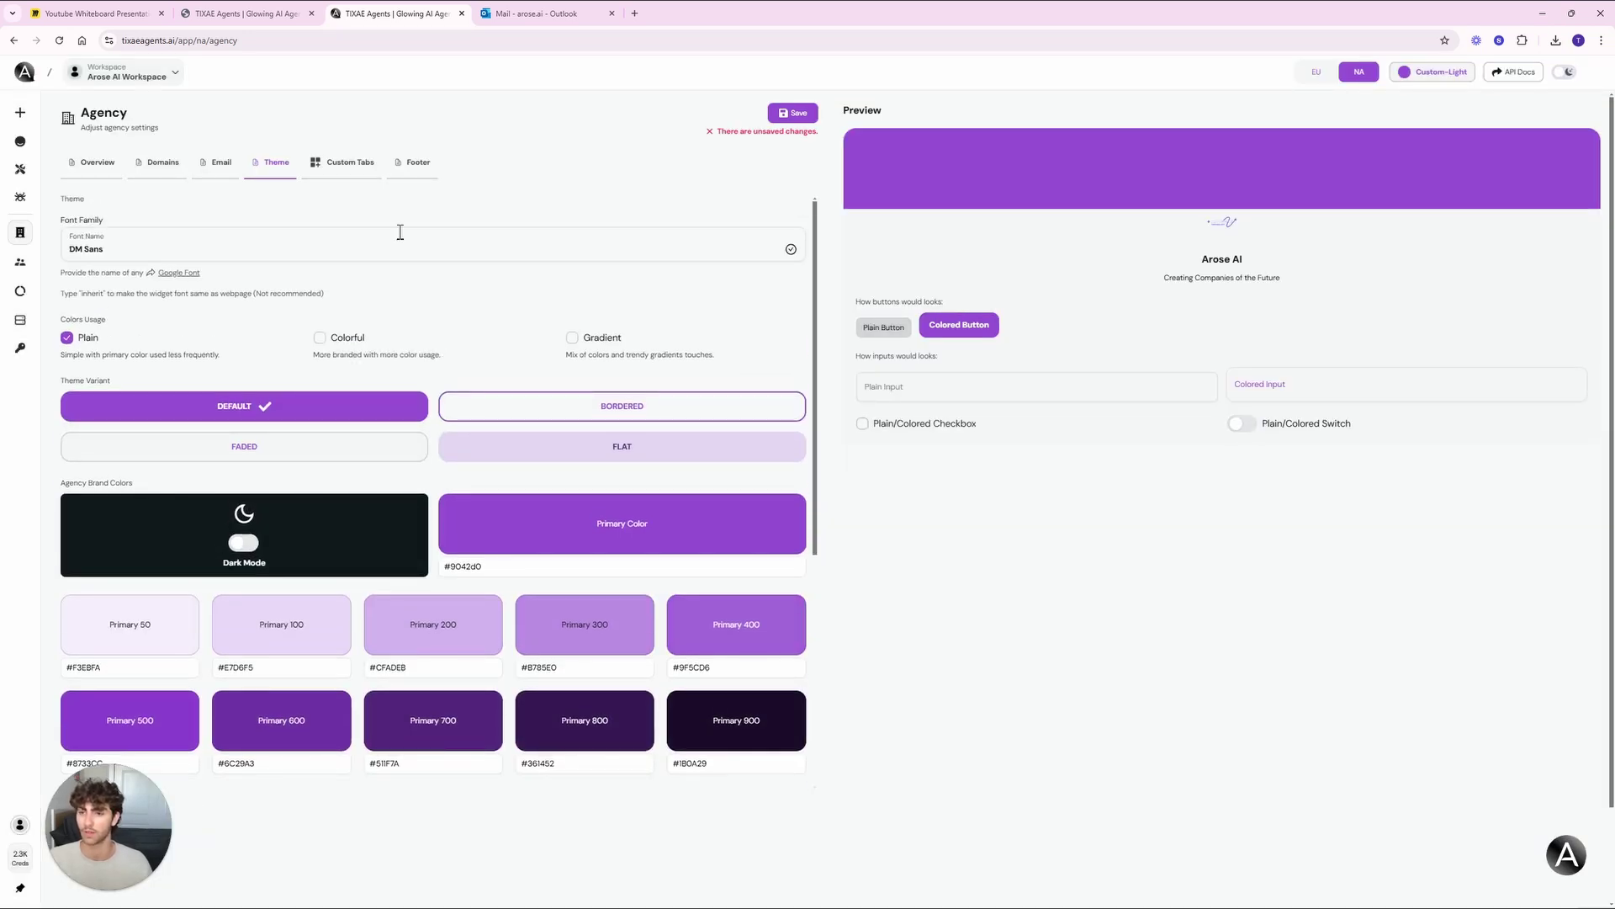
pyautogui.click(352, 163)
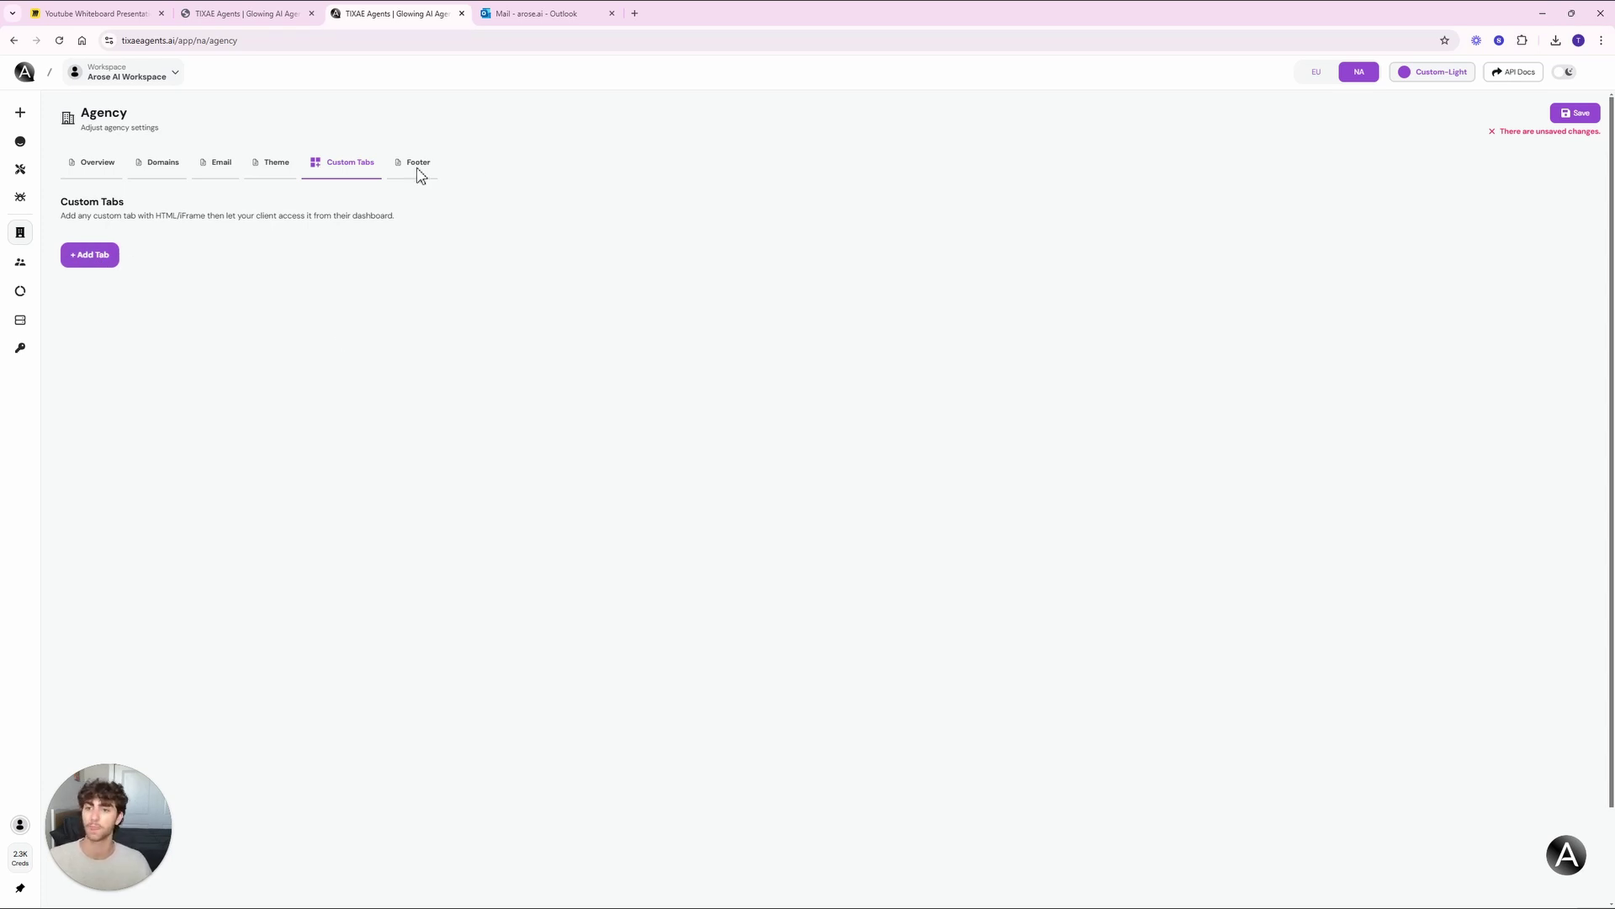
pyautogui.click(94, 163)
# - Assign the Demo Agent to the Demo Client in the client list
pyautogui.click(38, 269)
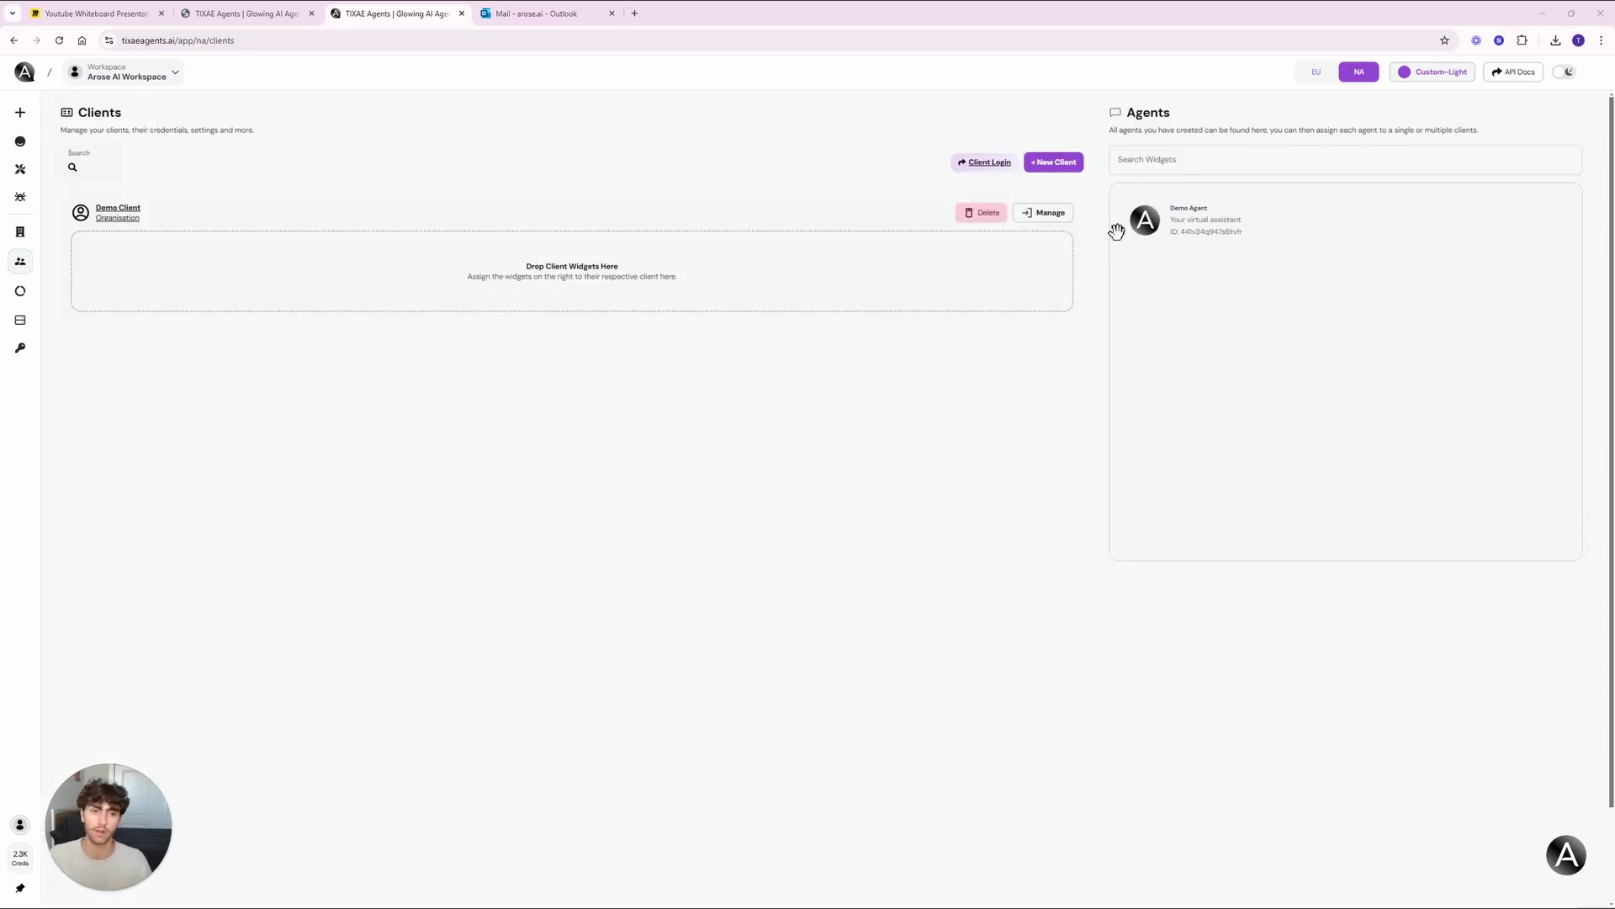
pyautogui.moveTo(1118, 234); pyautogui.dragTo(564, 303)
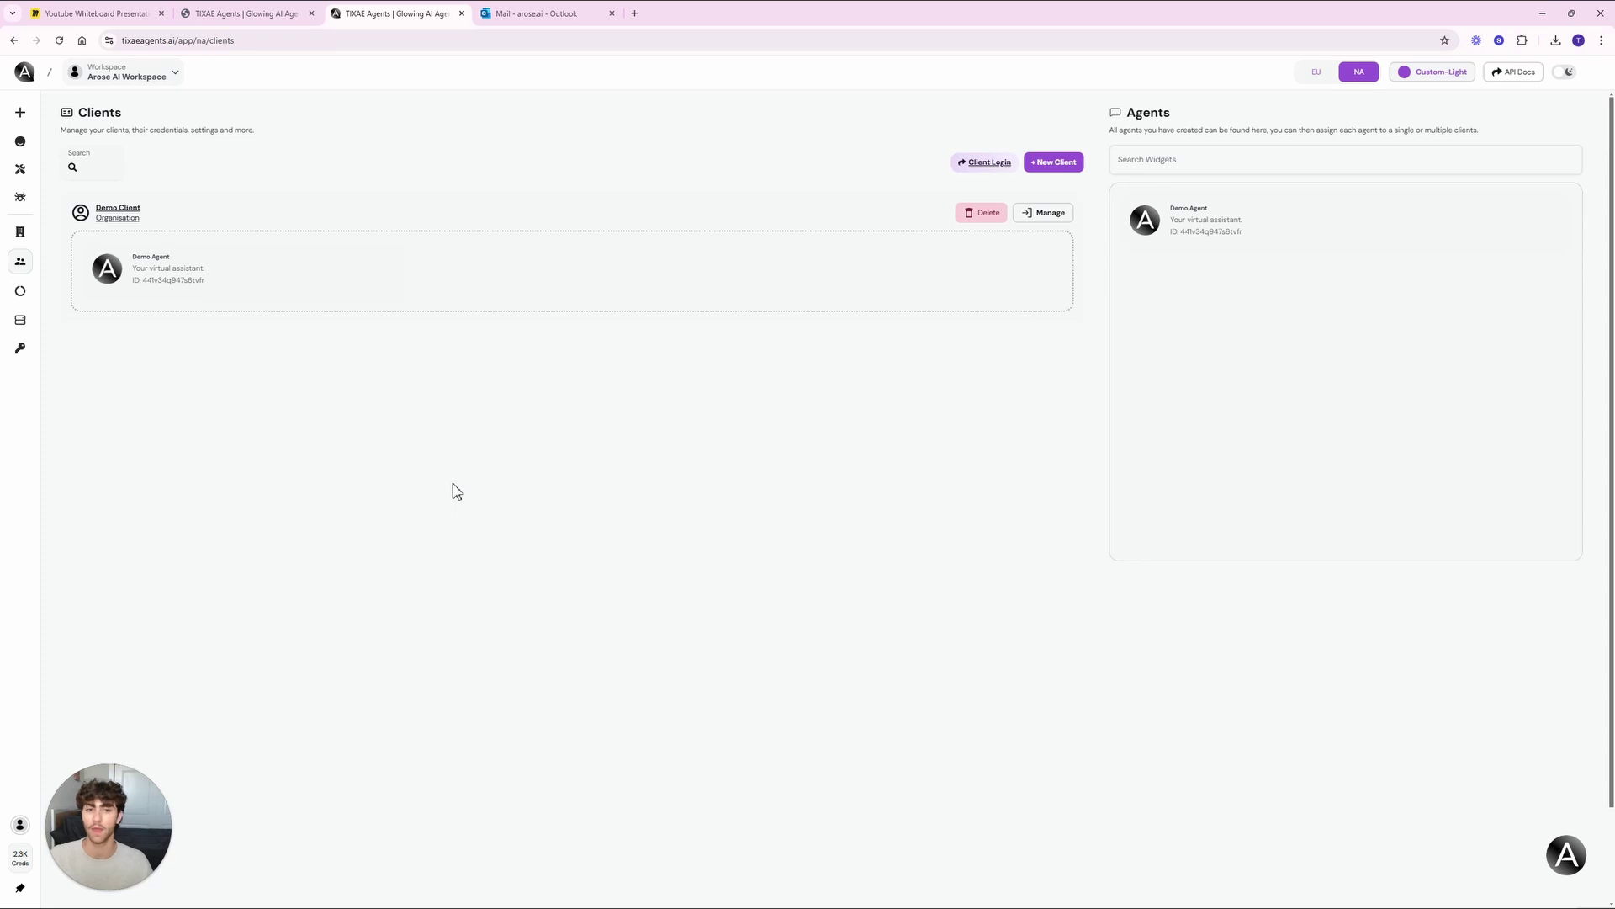
# - Open the Demo Client organisation's information and examine its navigation layout, predefined tags and handoff options
pyautogui.click(122, 210)
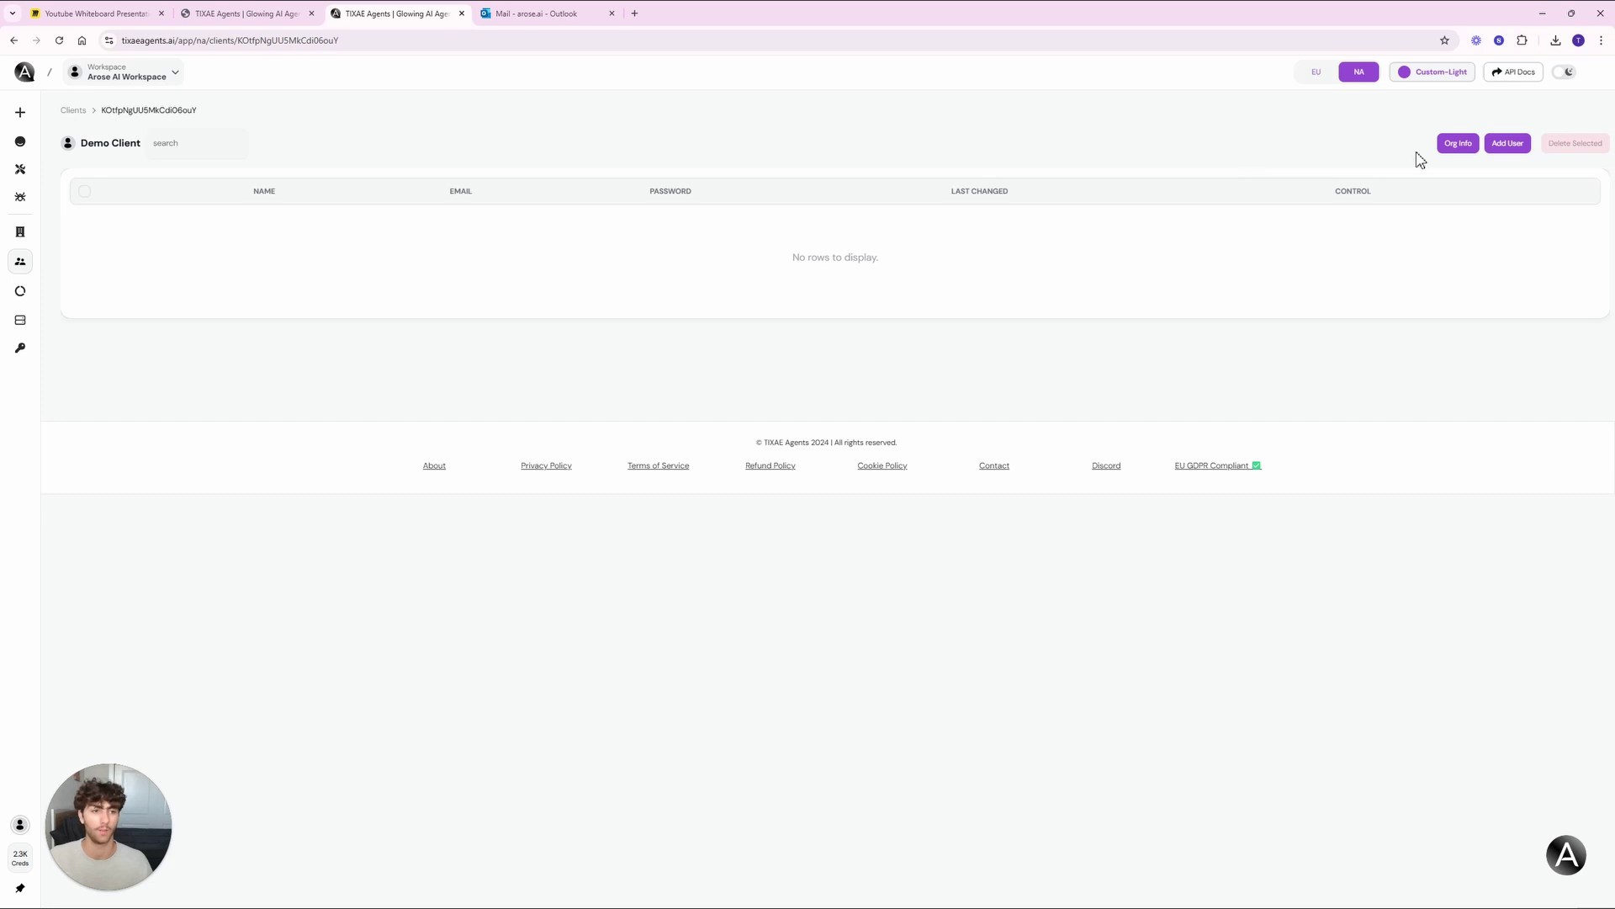
pyautogui.click(1459, 145)
pyautogui.scroll(-3, 659, 653)
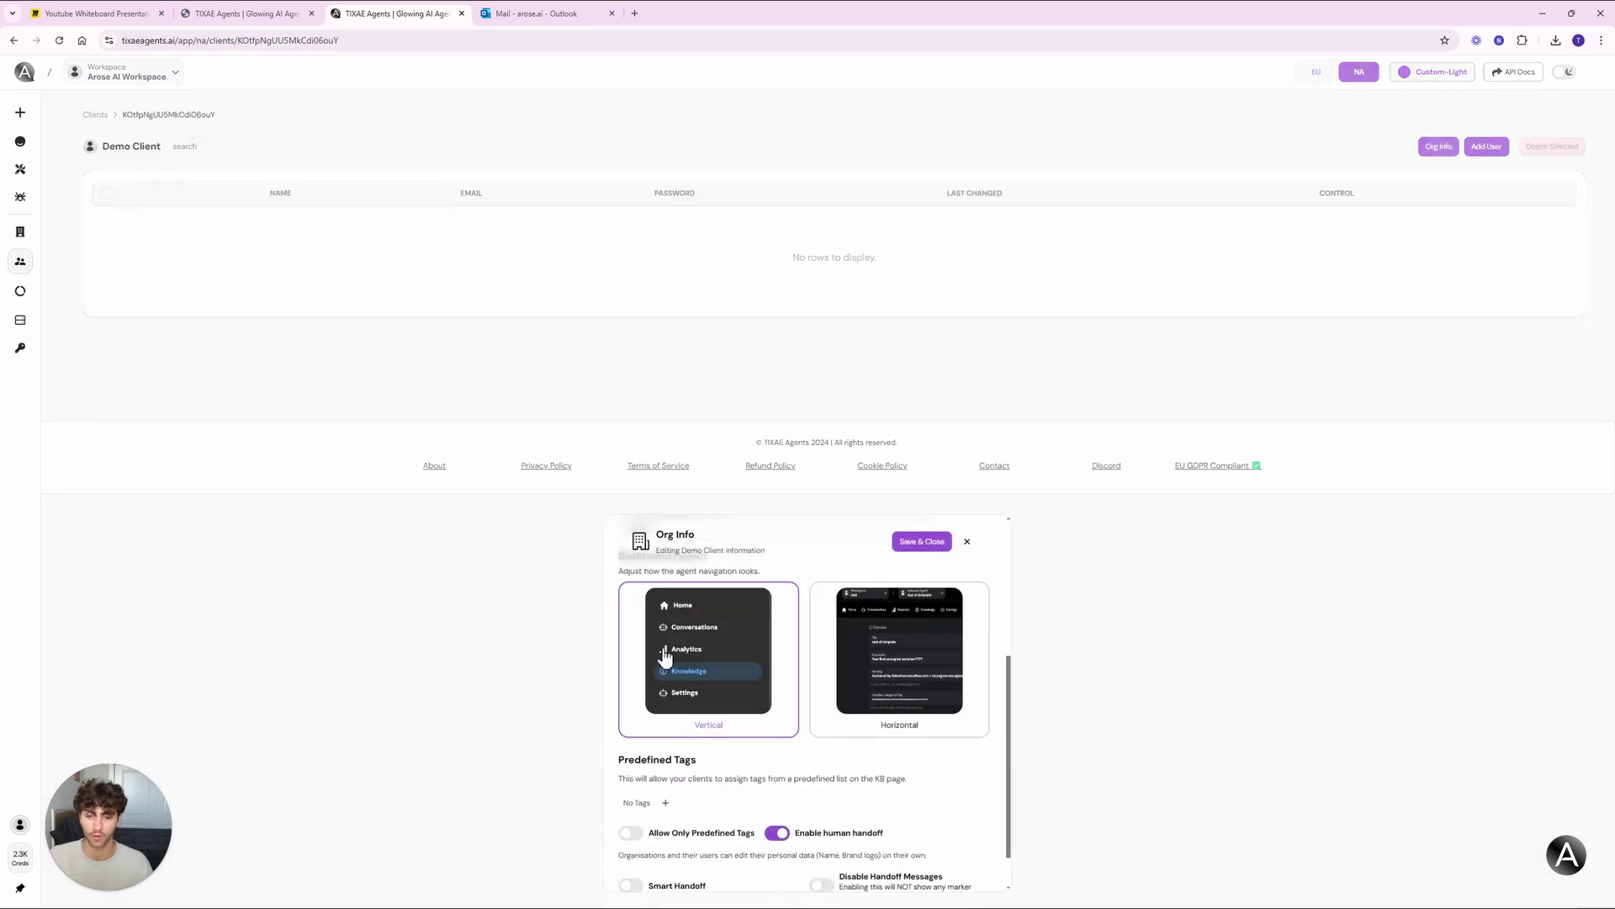
pyautogui.scroll(-1, 808, 628)
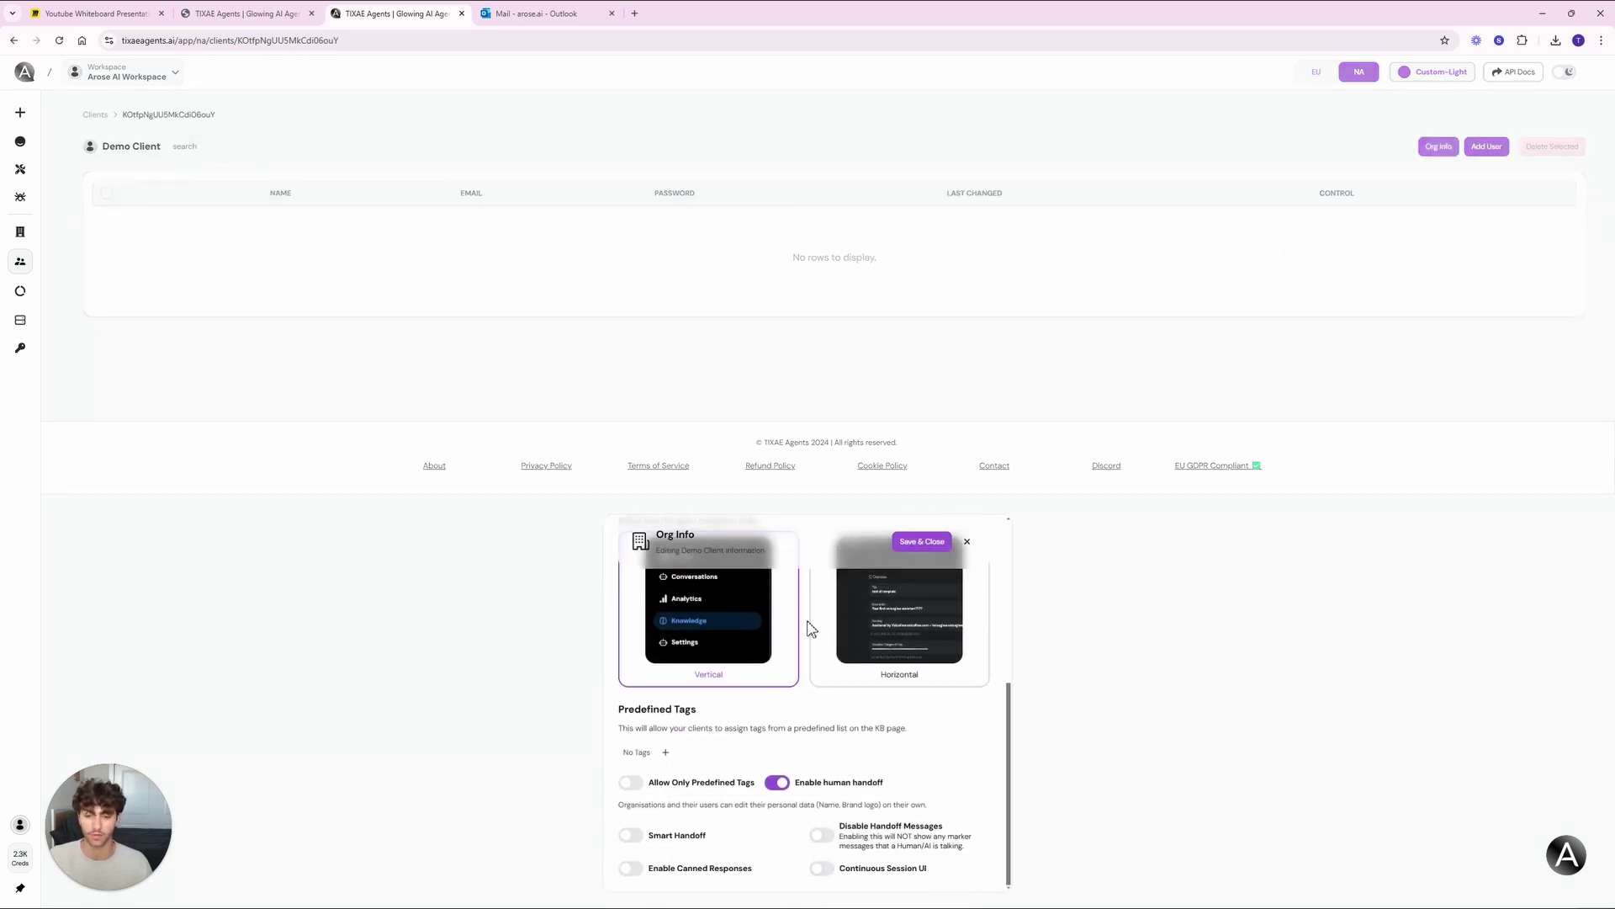
pyautogui.scroll(3, 810, 628)
pyautogui.scroll(3, 811, 627)
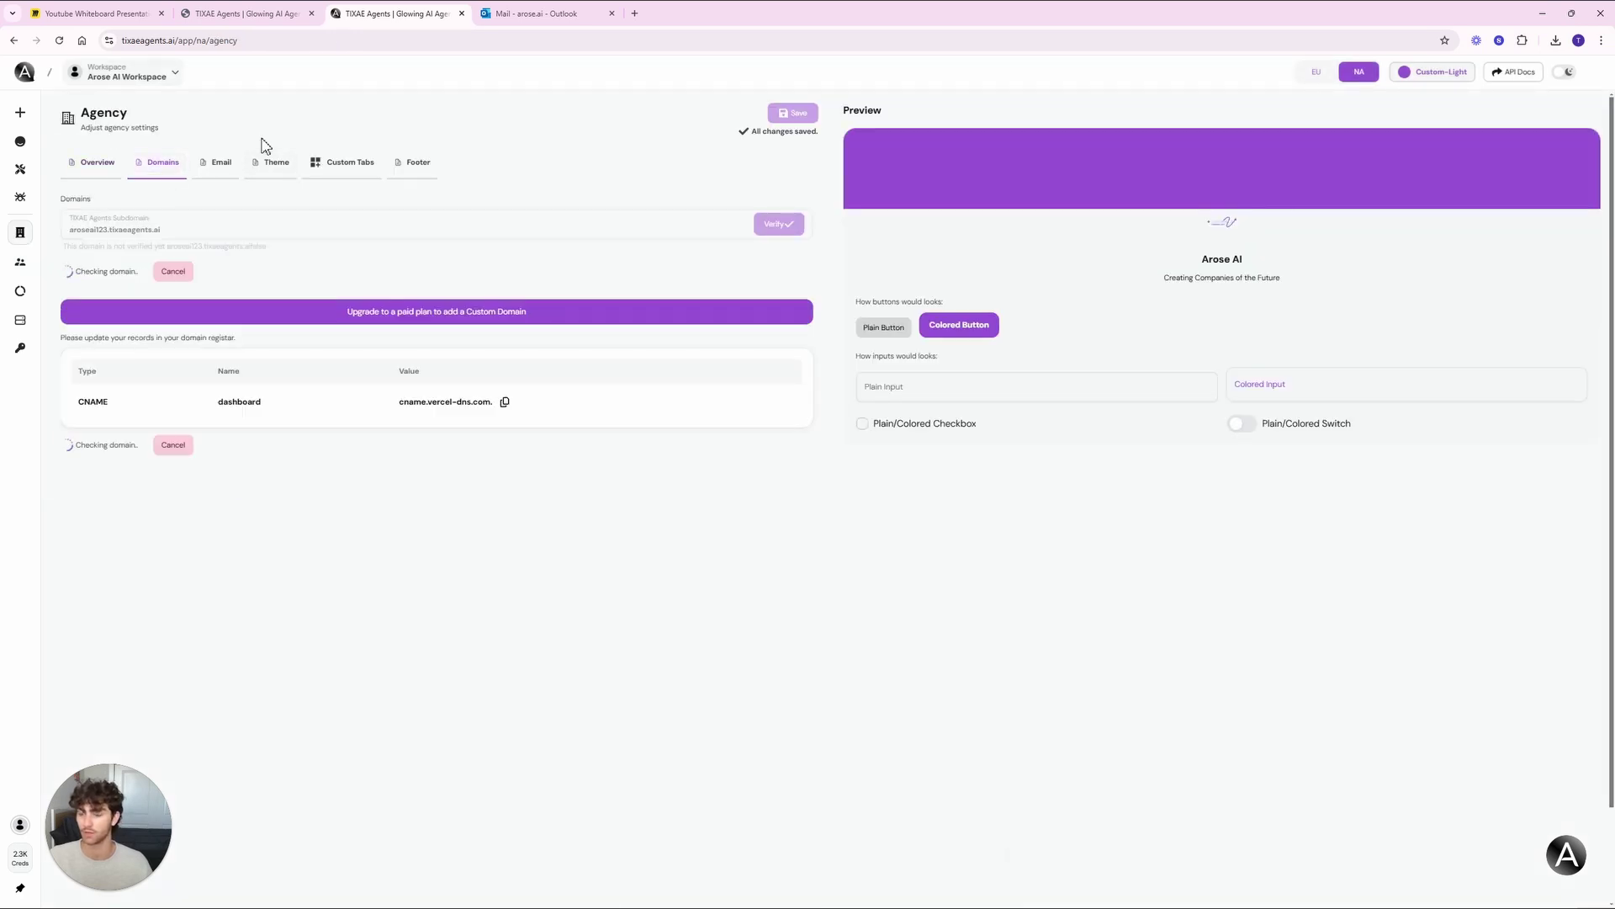
# - Open the agency's aroseai123.tixaeagents.ai site, view the client dashboard's sign-in form, and close the site
pyautogui.click(228, 281)
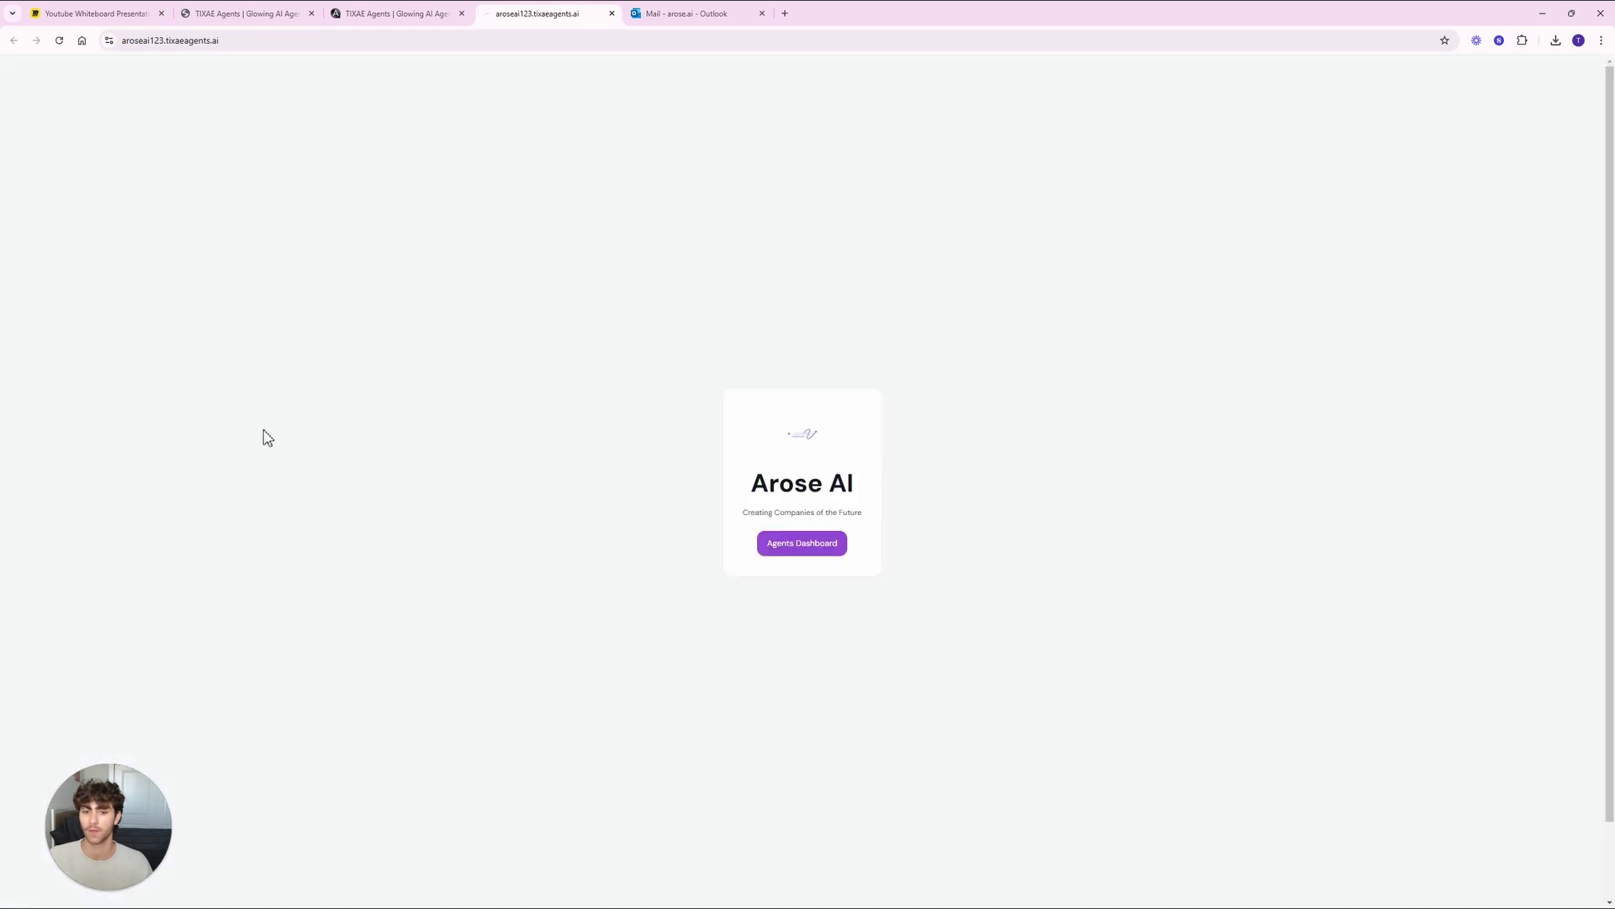
pyautogui.click(792, 545)
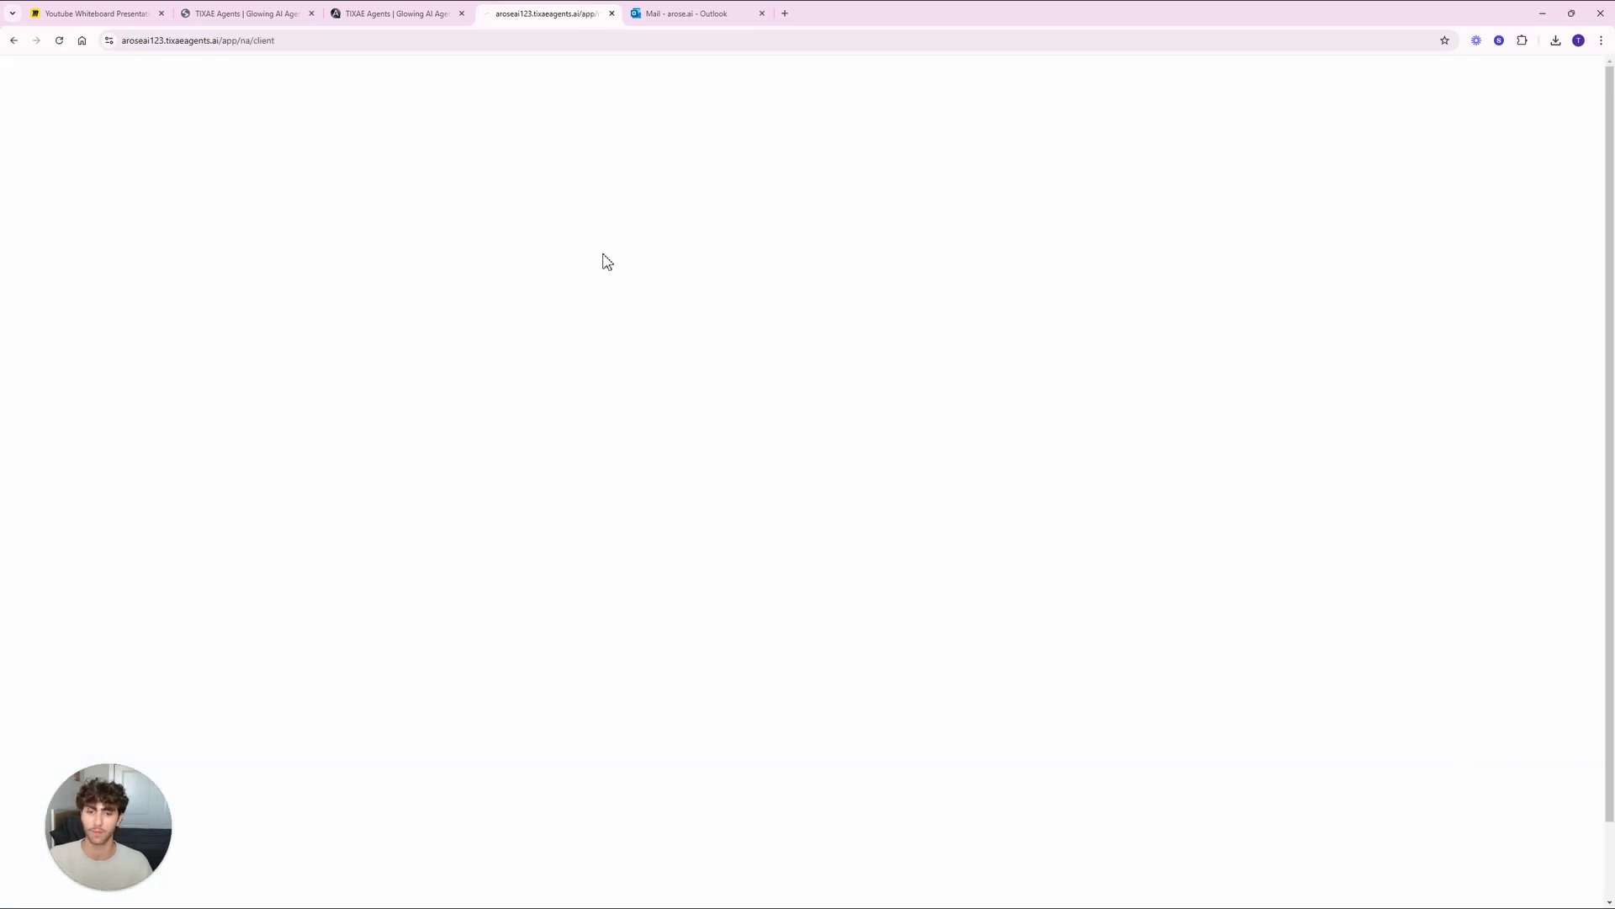
pyautogui.click(755, 491)
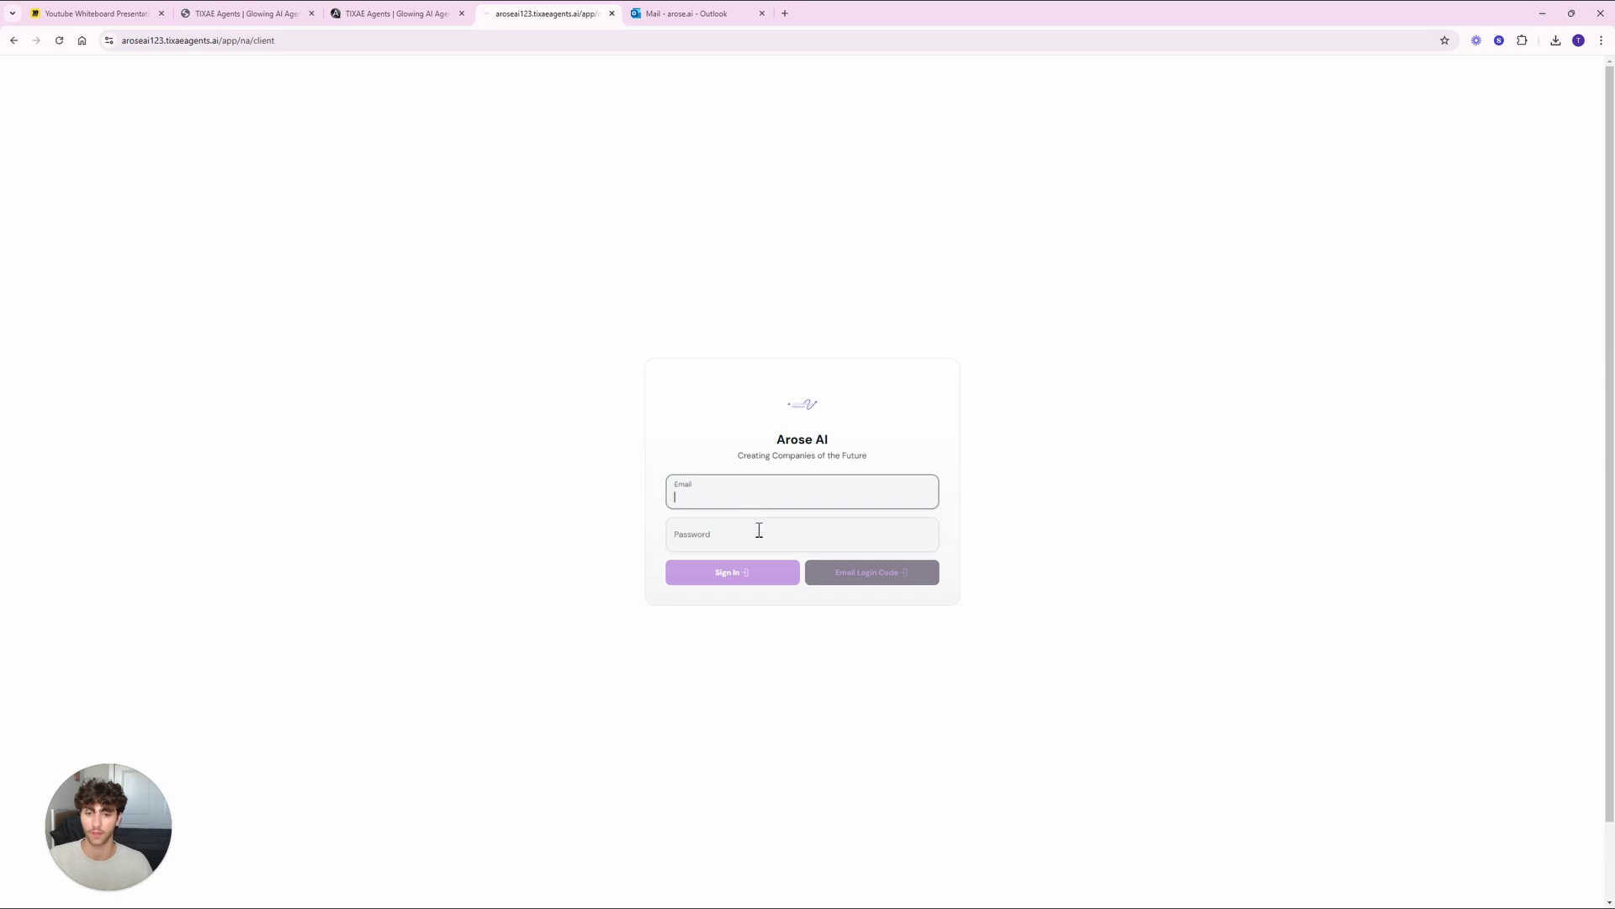
pyautogui.click(759, 530)
pyautogui.click(756, 499)
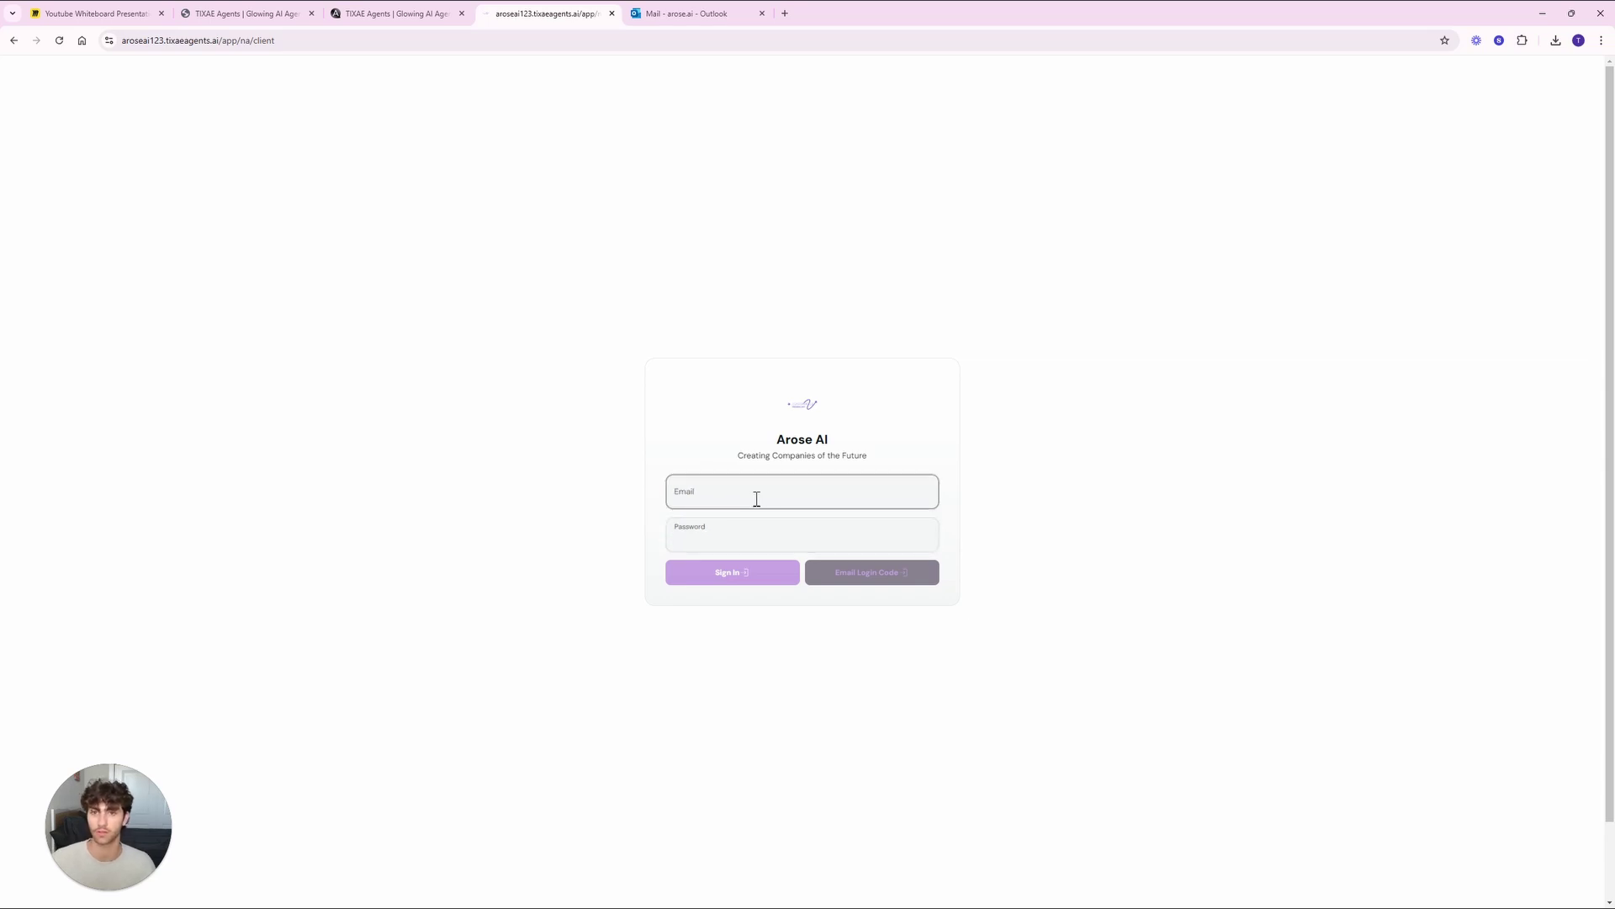
pyautogui.click(612, 14)
pyautogui.moveTo(19, 258)
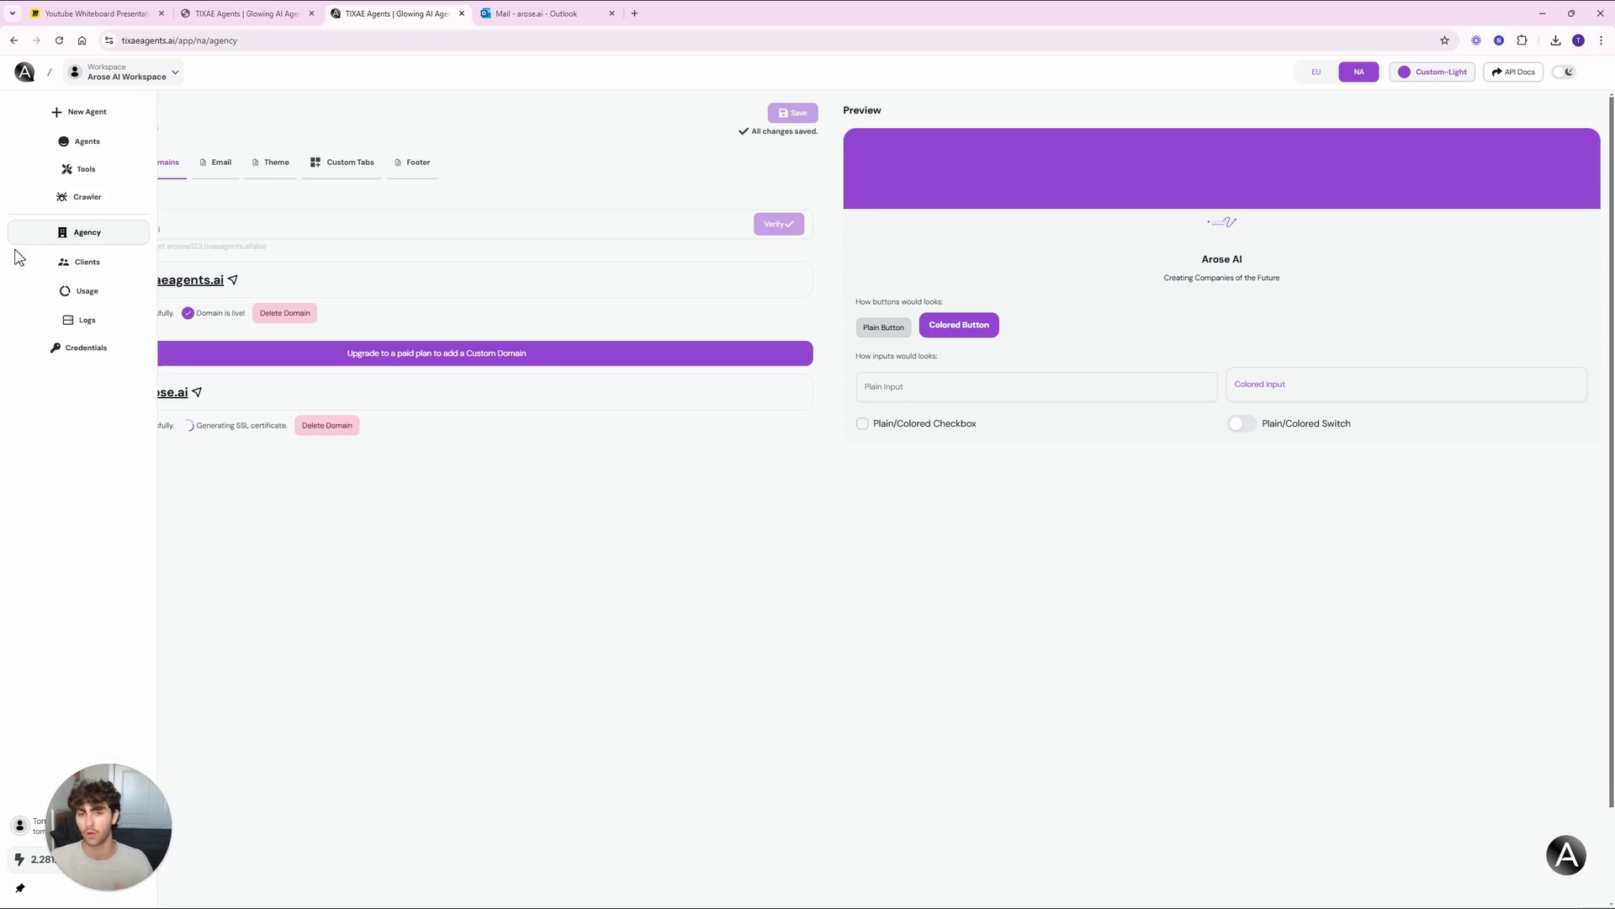